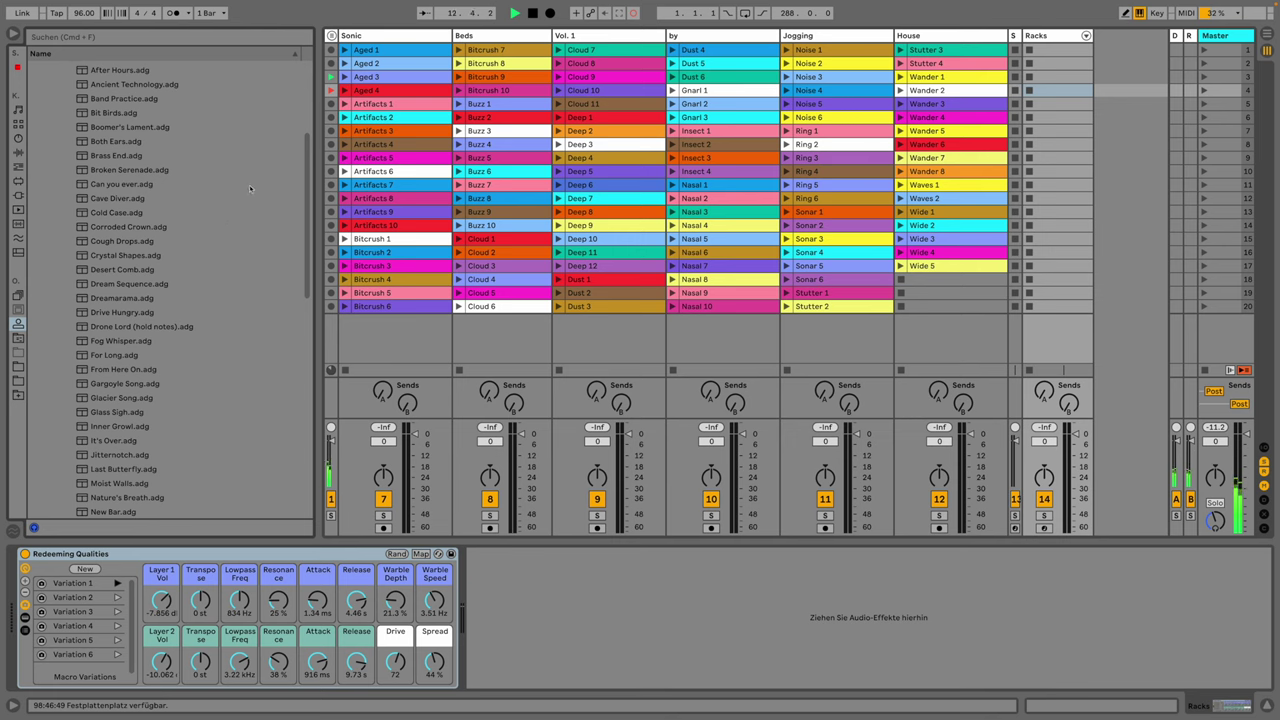
# Step: Scroll down and back up through the browser's rack preset list
pyautogui.scroll(-2, 249, 184)
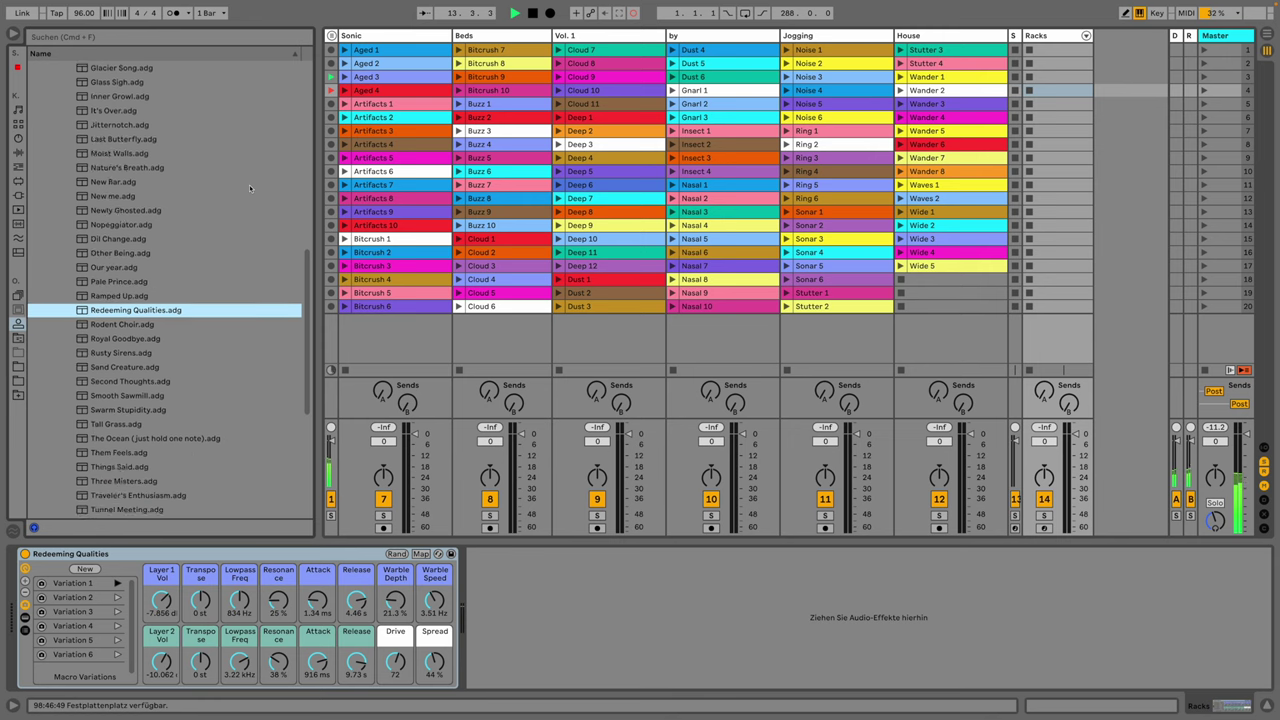
pyautogui.scroll(-3, 249, 184)
pyautogui.scroll(-2, 249, 184)
pyautogui.scroll(1, 249, 184)
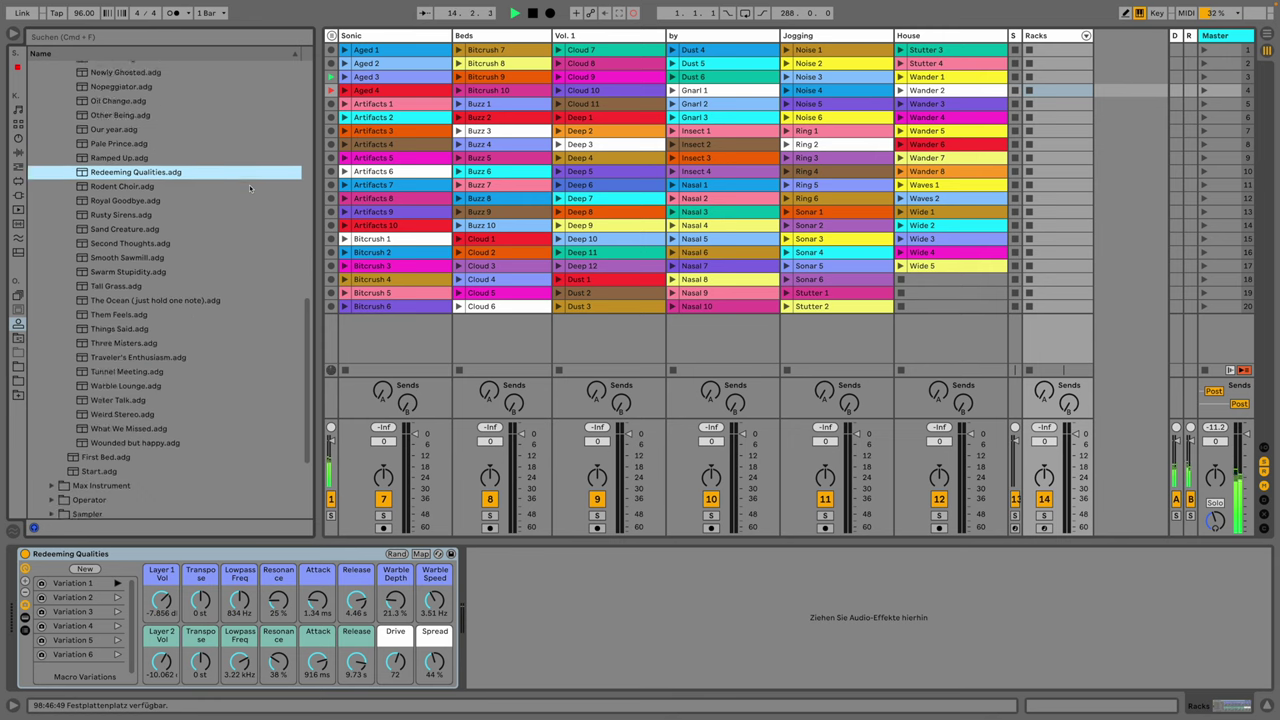
pyautogui.scroll(3, 249, 184)
# Step: Audition Artifacts 6, Bitcrush 1, Gnarl 1, Cloud 6, Deep 3, Buzz 3, Wander 2 and Ring 2 in turn
pyautogui.click(344, 171)
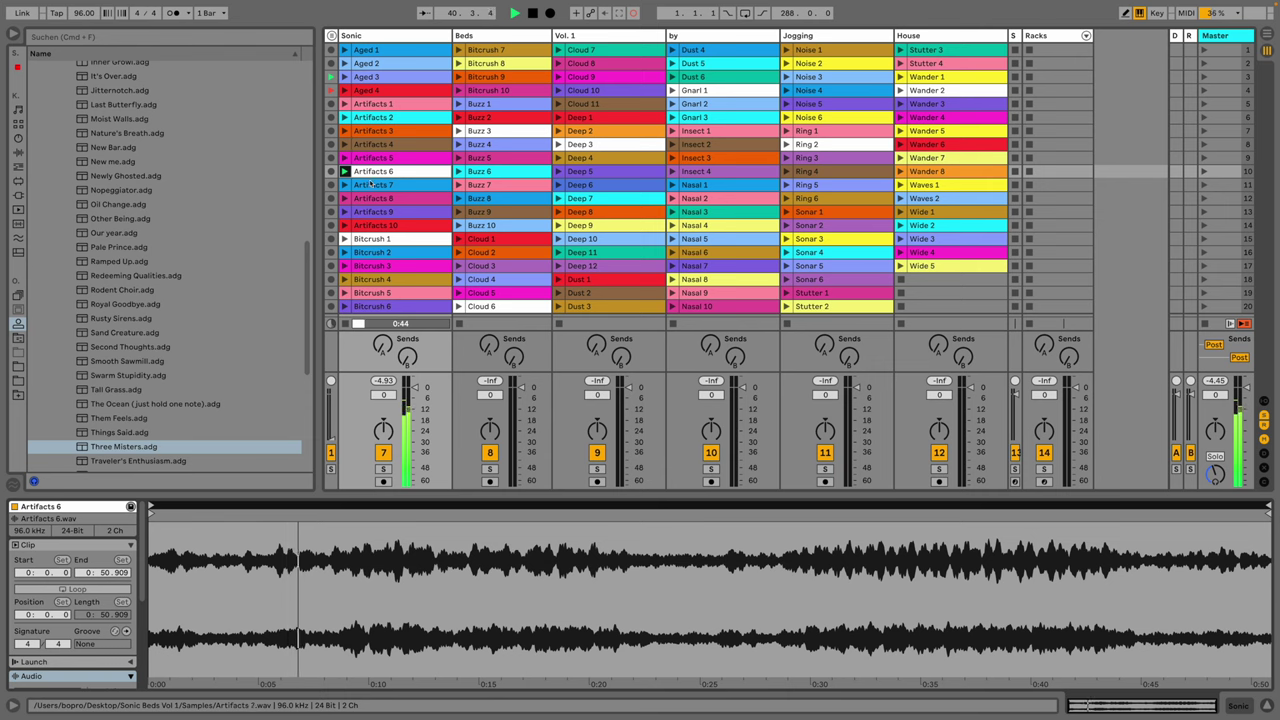
pyautogui.click(343, 239)
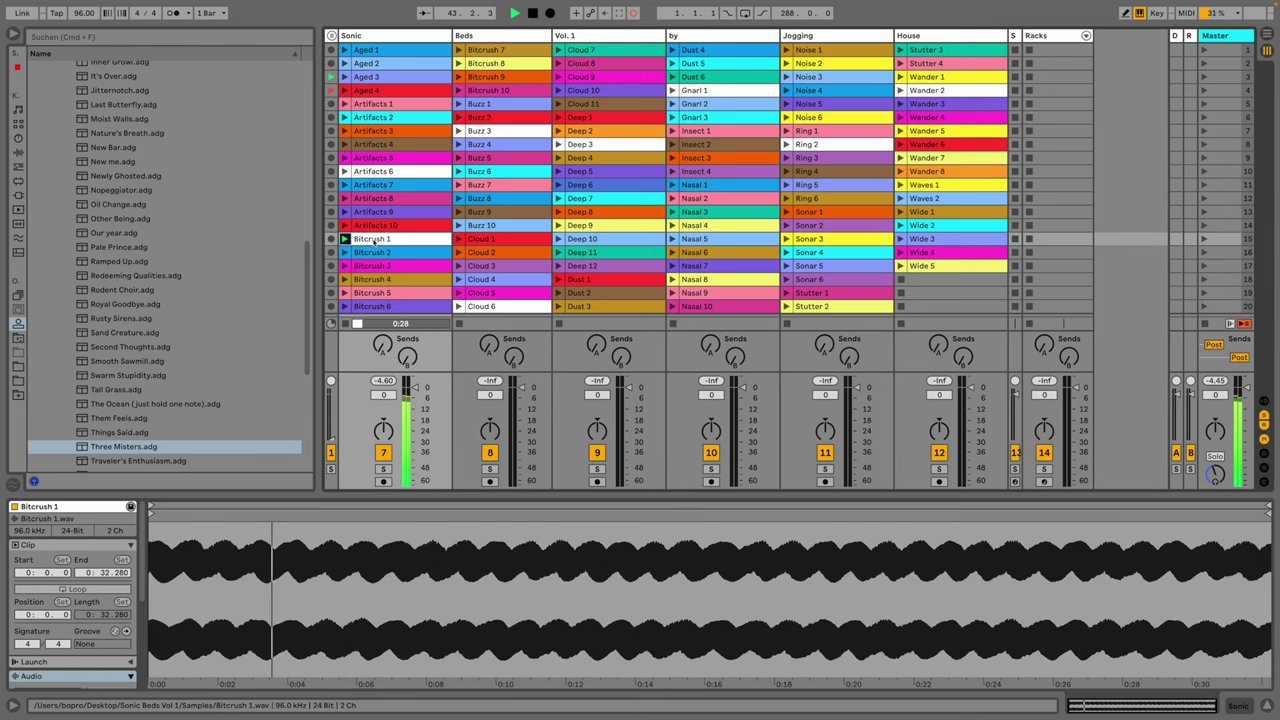
pyautogui.click(673, 90)
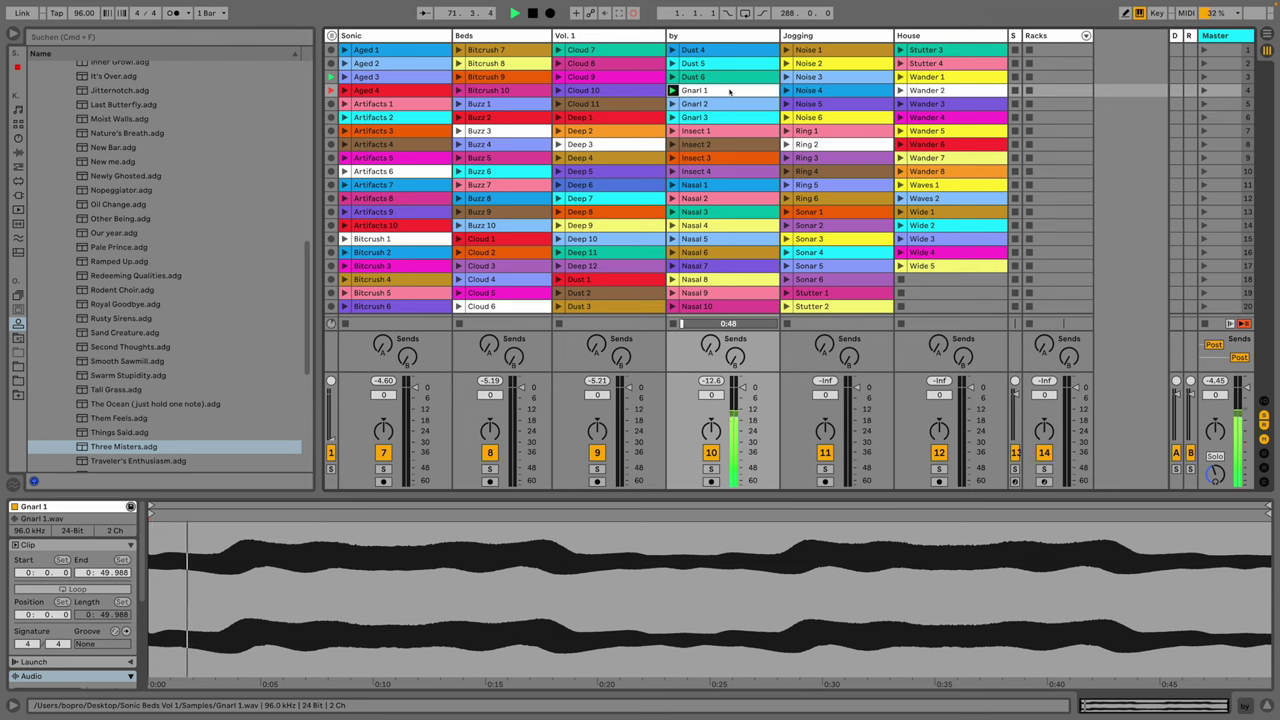
pyautogui.click(459, 306)
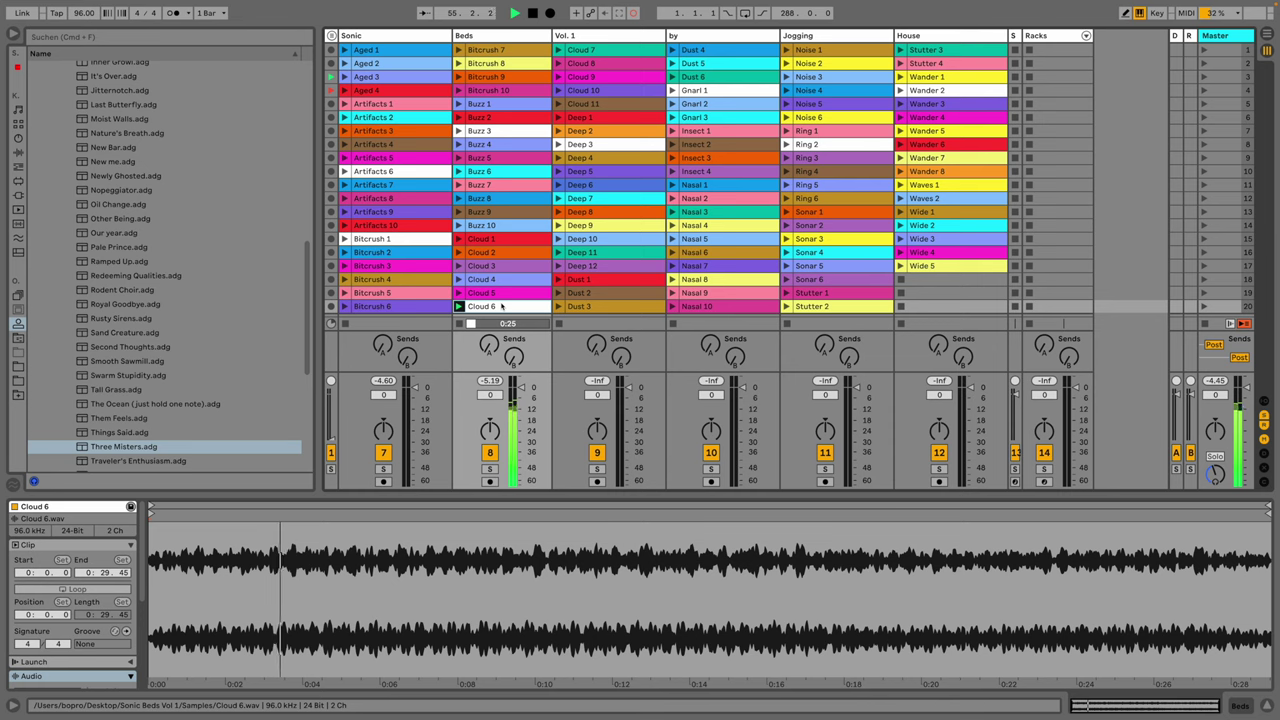
pyautogui.click(558, 144)
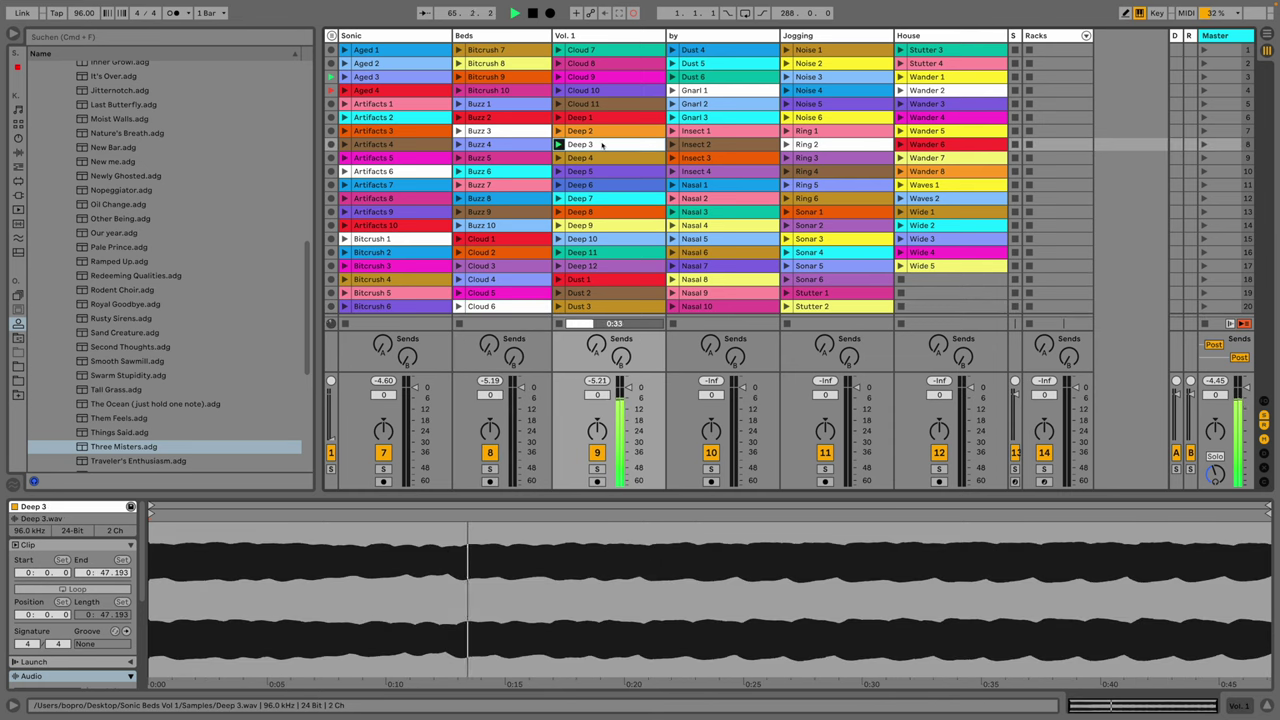
pyautogui.click(459, 131)
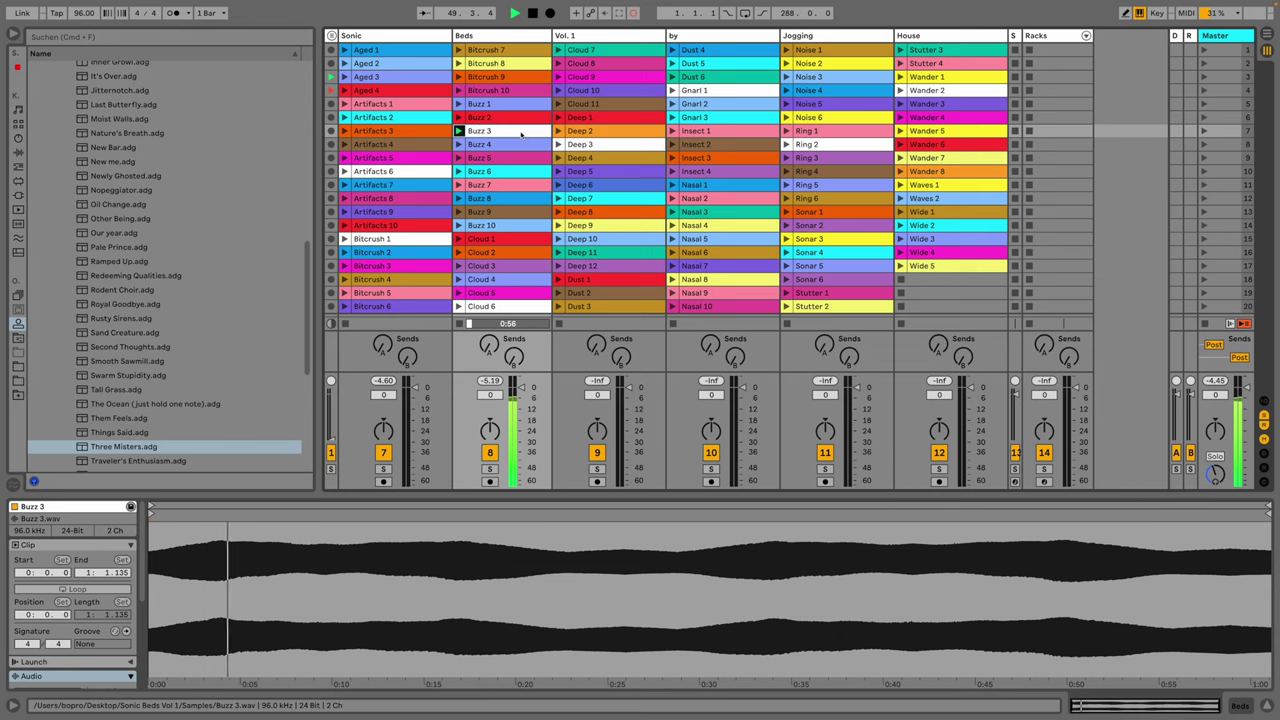
pyautogui.click(900, 90)
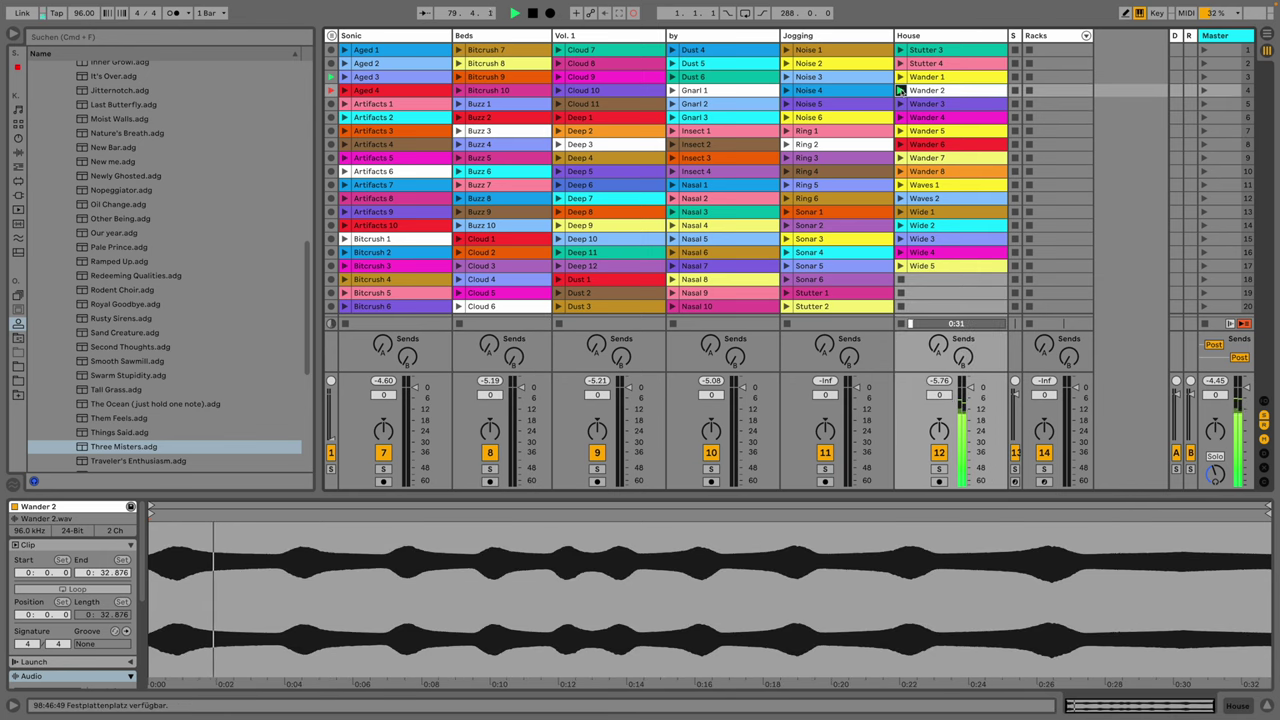
pyautogui.click(787, 144)
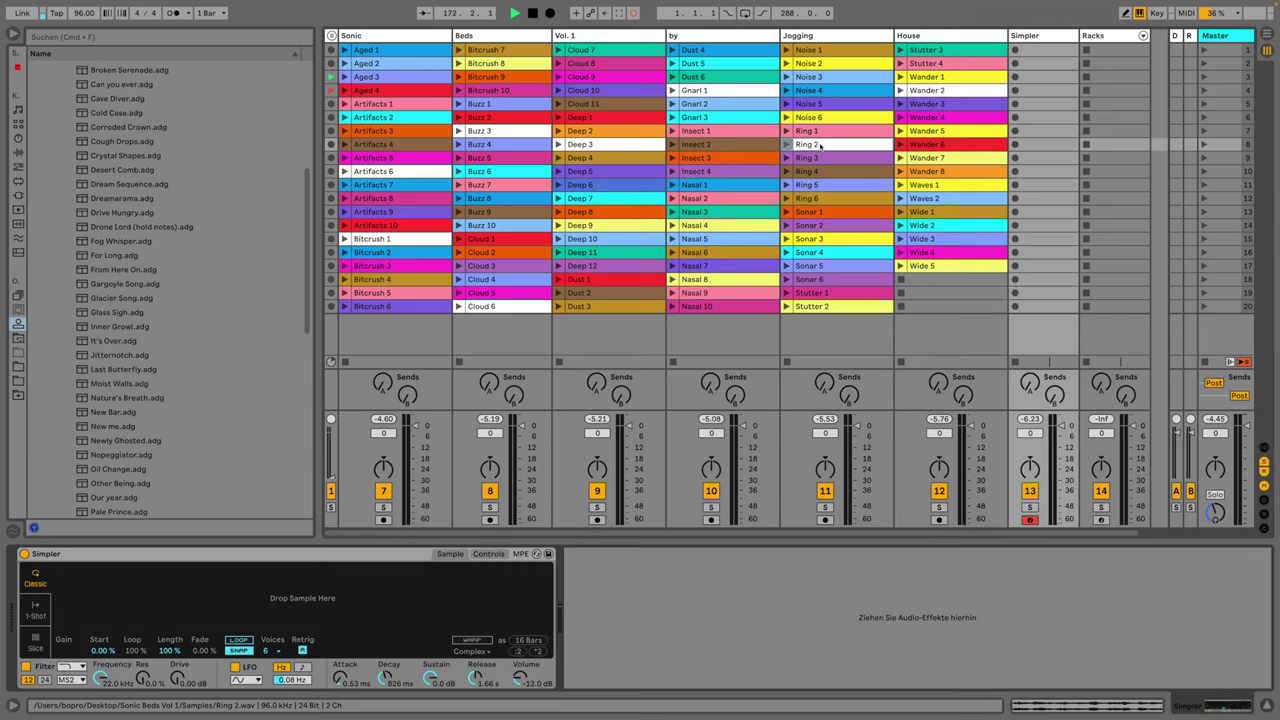
# Step: Load Ring 2 into a new Simpler, filter it to 1.23 kHz, with 1.53 s attack and 8.38 s release
pyautogui.moveTo(819, 146); pyautogui.dragTo(434, 569)
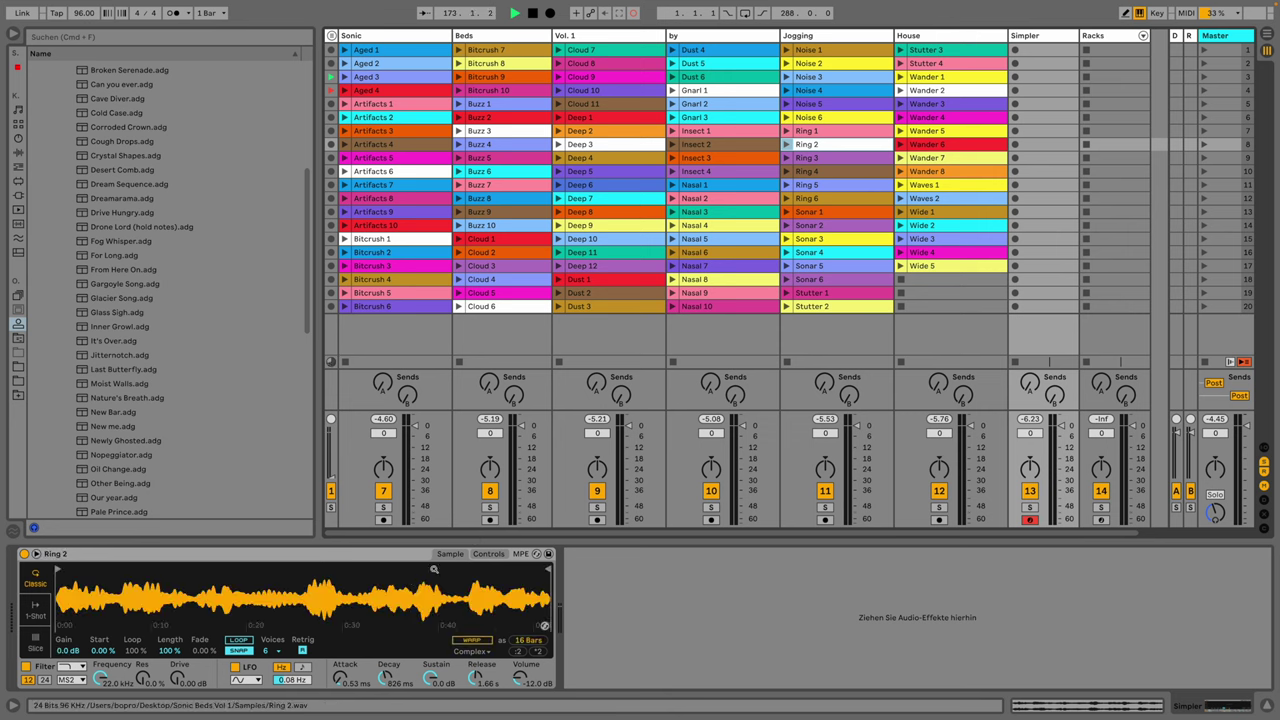
pyautogui.click(488, 553)
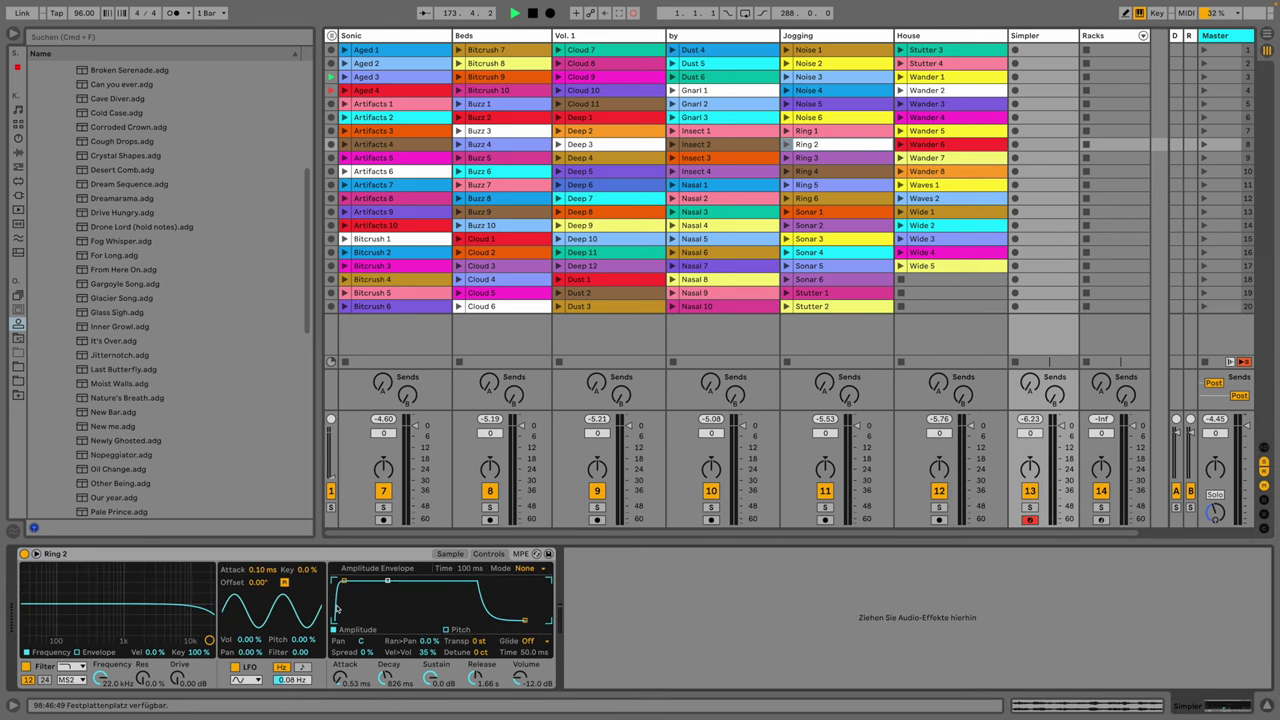
pyautogui.moveTo(209, 640); pyautogui.dragTo(129, 620)
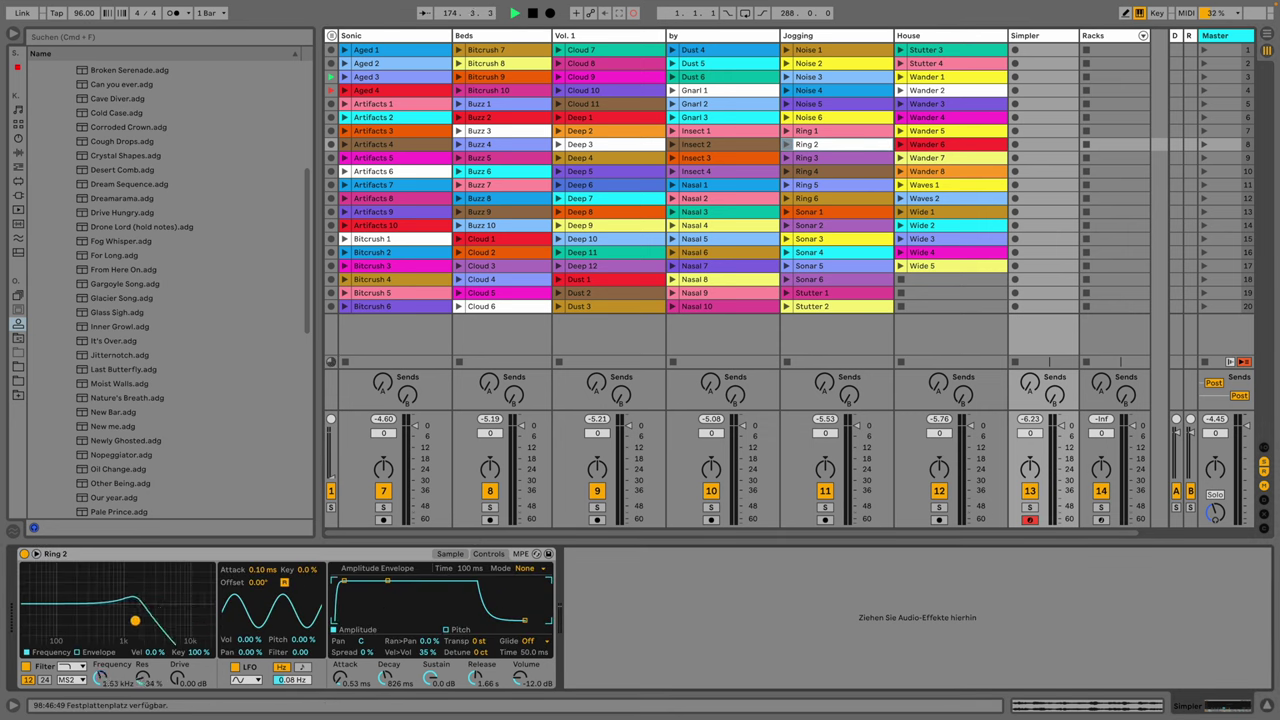
pyautogui.moveTo(344, 580); pyautogui.dragTo(442, 586)
pyautogui.moveTo(524, 620); pyautogui.dragTo(536, 621)
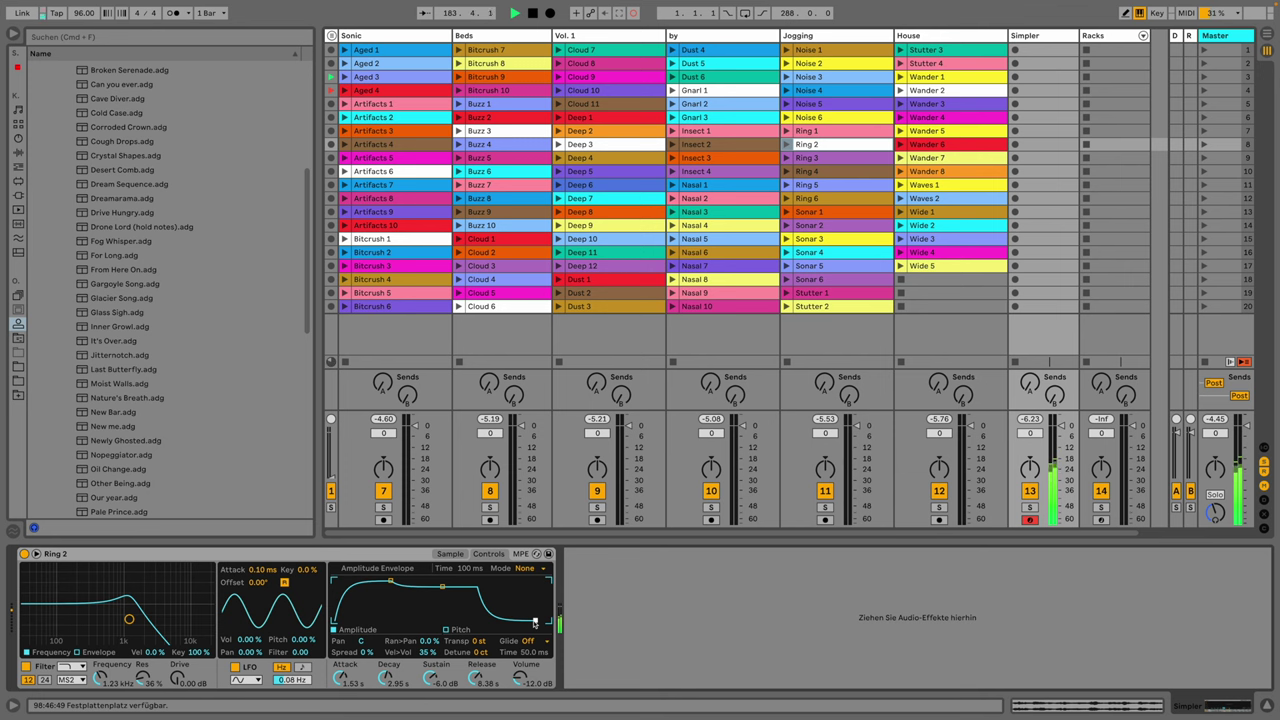
# Step: Delete the Simpler track, then load the Glass Sigh and Them Feels rack presets
pyautogui.press('Delete')
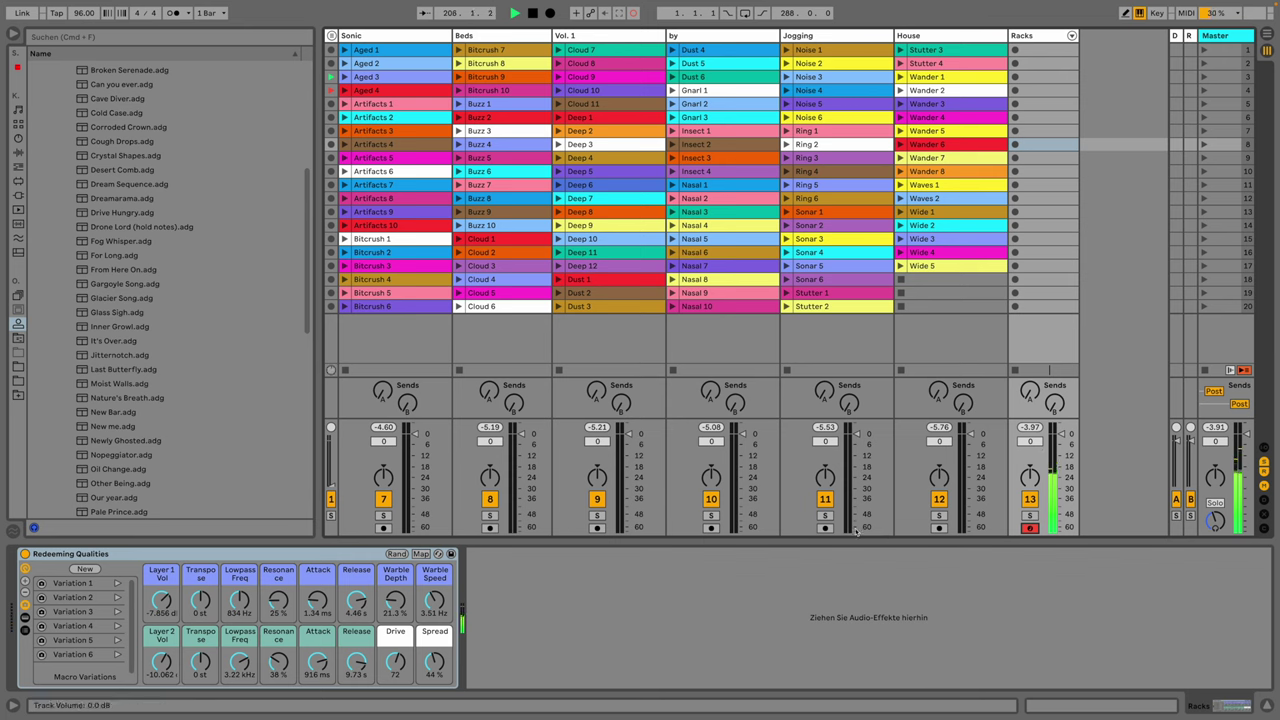
pyautogui.doubleClick(107, 313)
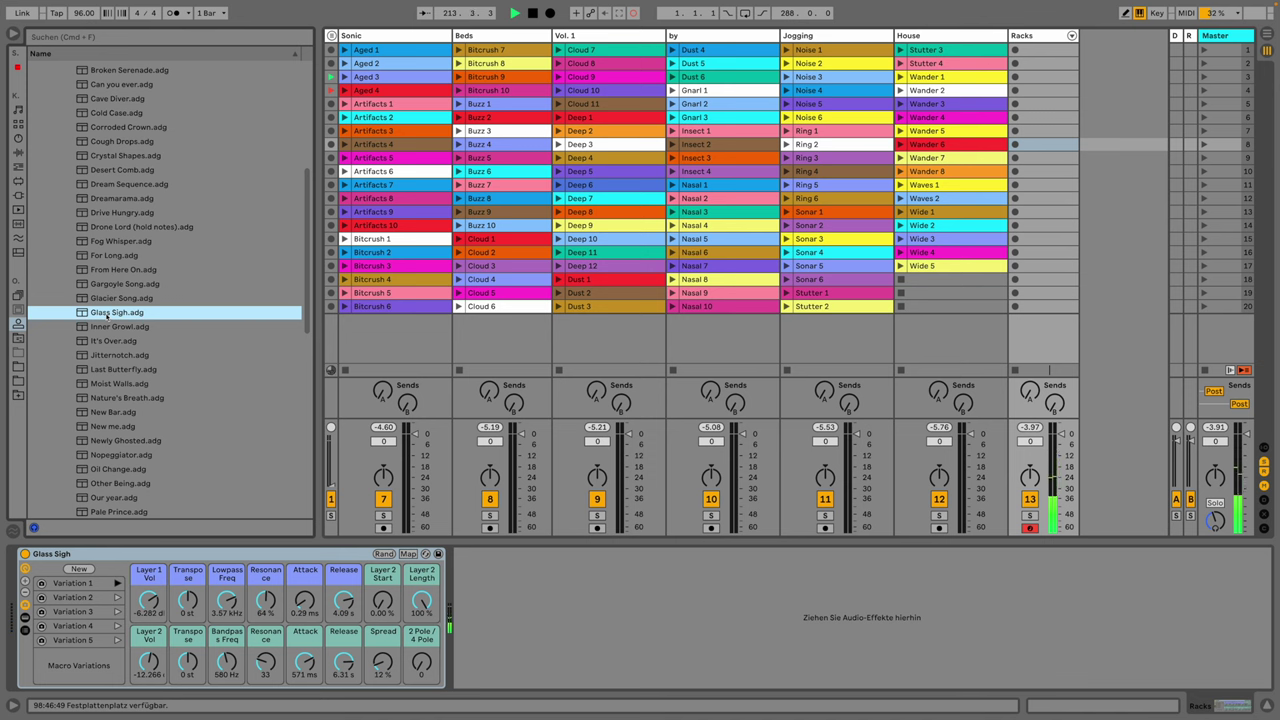
pyautogui.scroll(-5, 184, 465)
pyautogui.doubleClick(184, 463)
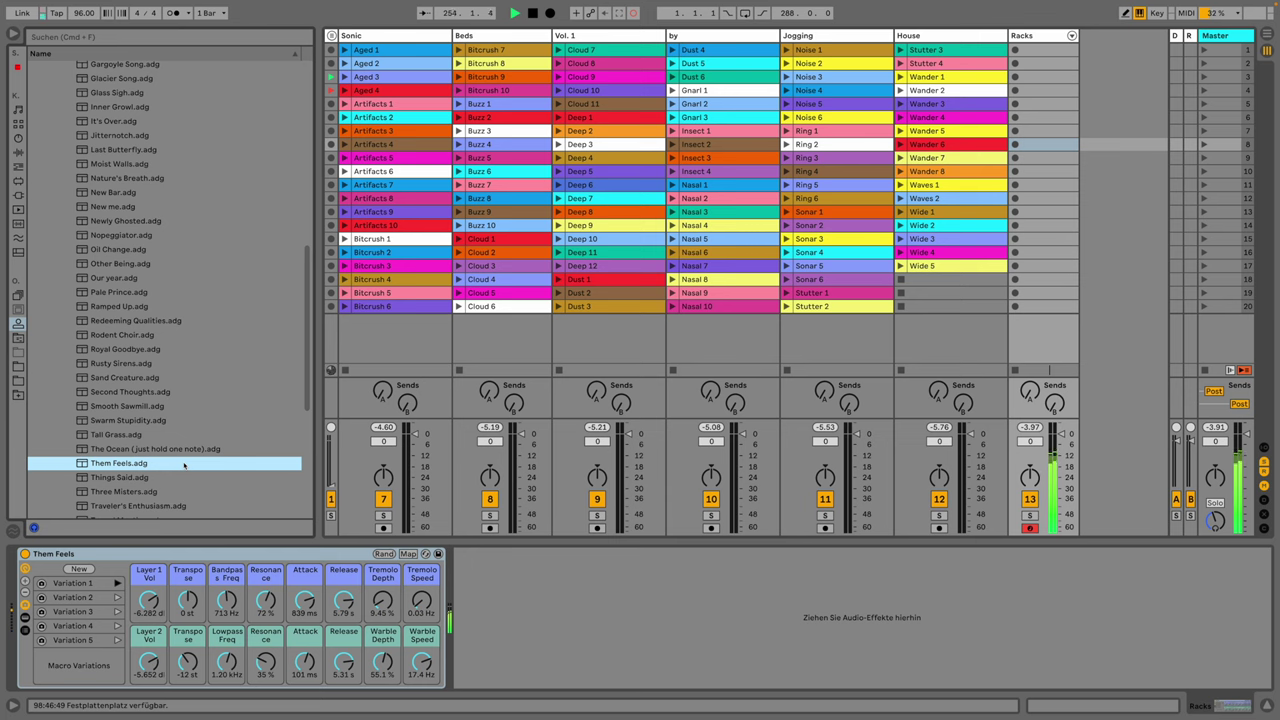
# Step: Reload Glass Sigh, then settle on the Ramped Up rack preset
pyautogui.scroll(7, 184, 465)
pyautogui.doubleClick(220, 400)
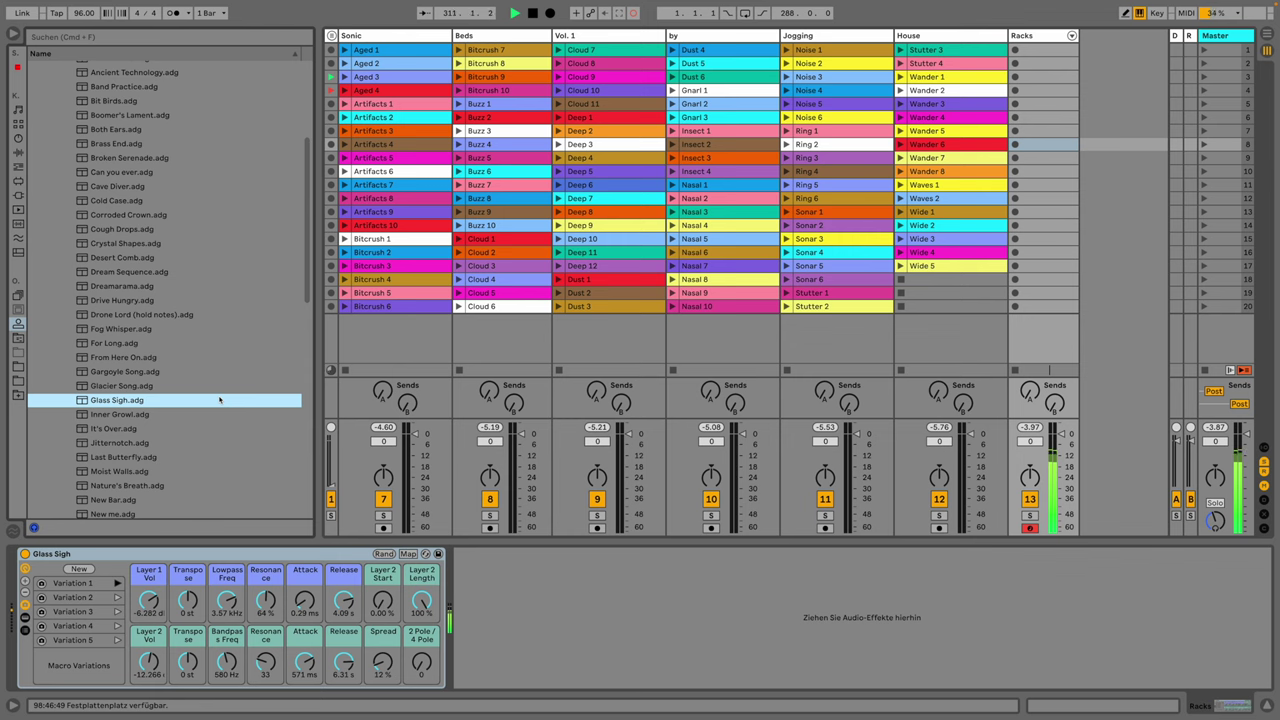
pyautogui.scroll(-4, 215, 420)
pyautogui.doubleClick(215, 462)
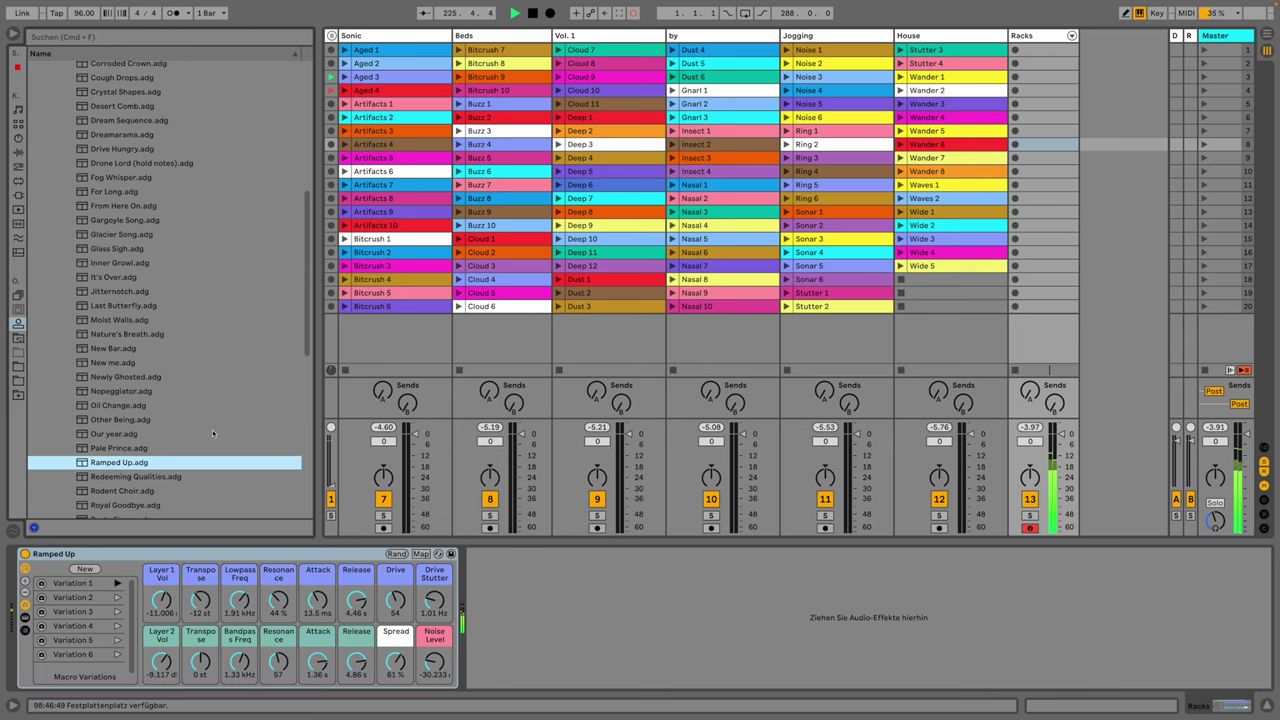
# Step: Load the Tall Grass rack and display its Artifacts 8 chain's Simpler controls
pyautogui.press('t')
pyautogui.press('Return')
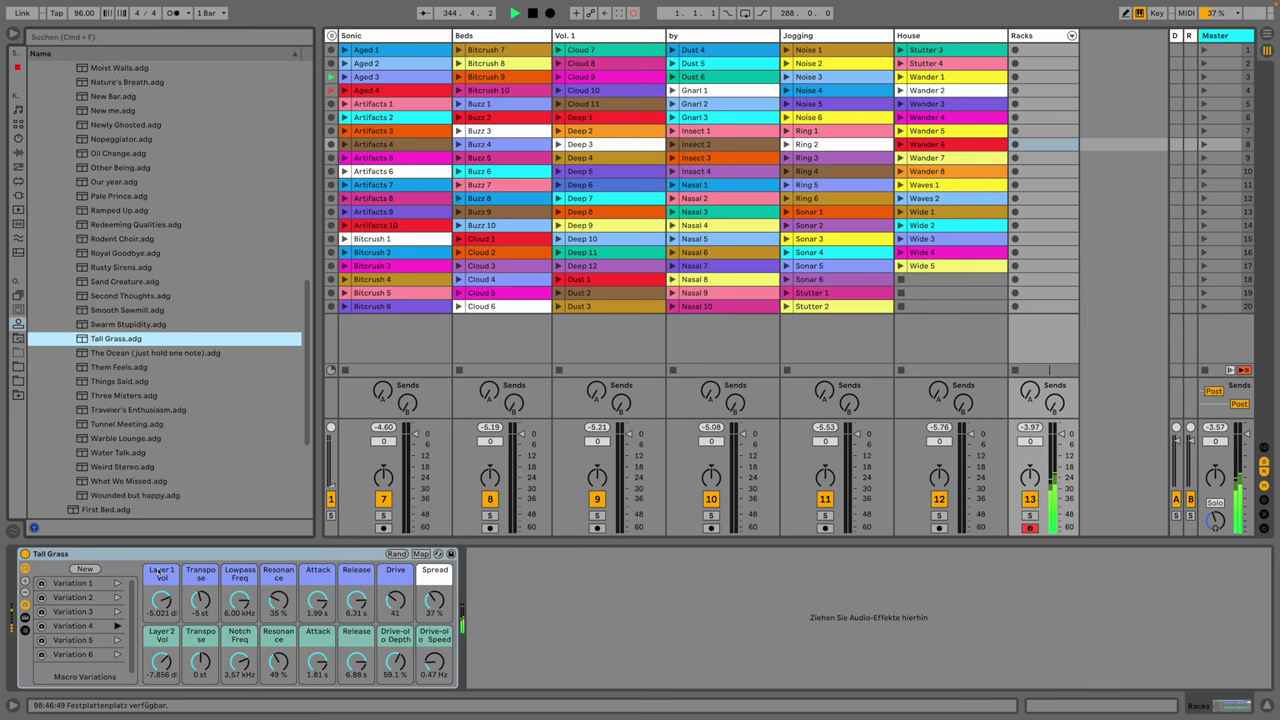
pyautogui.click(25, 617)
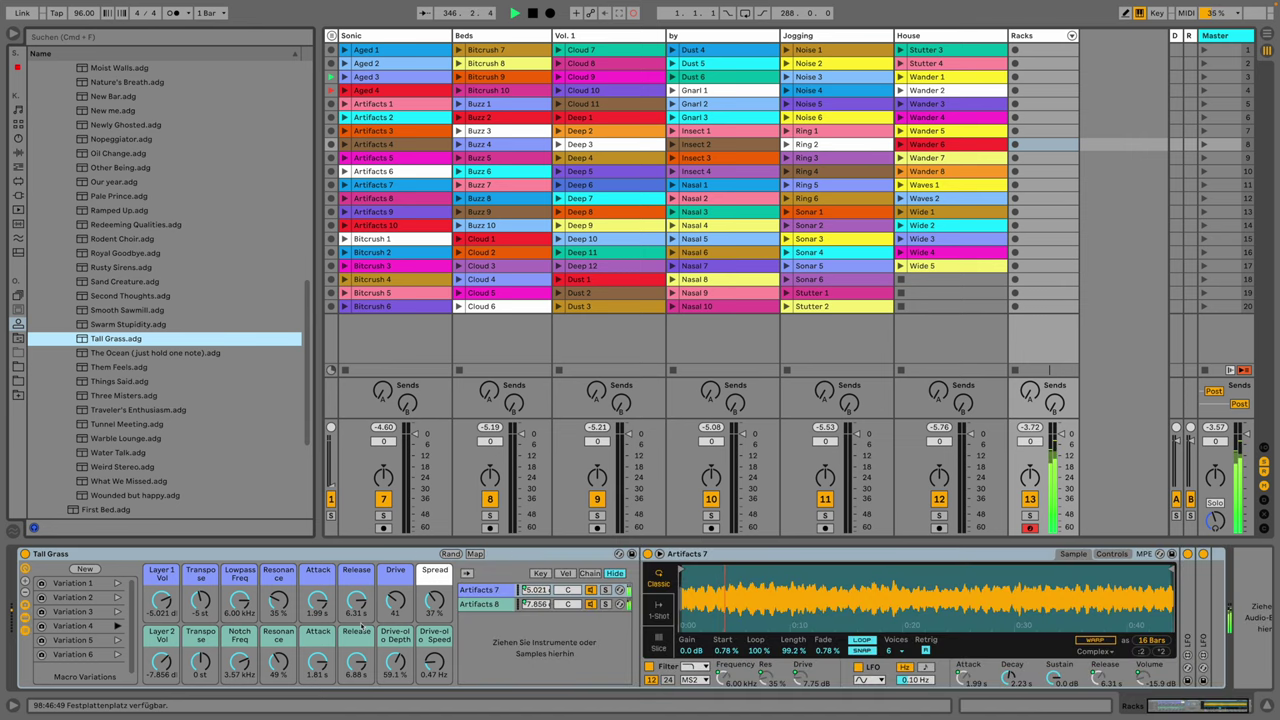
pyautogui.click(477, 604)
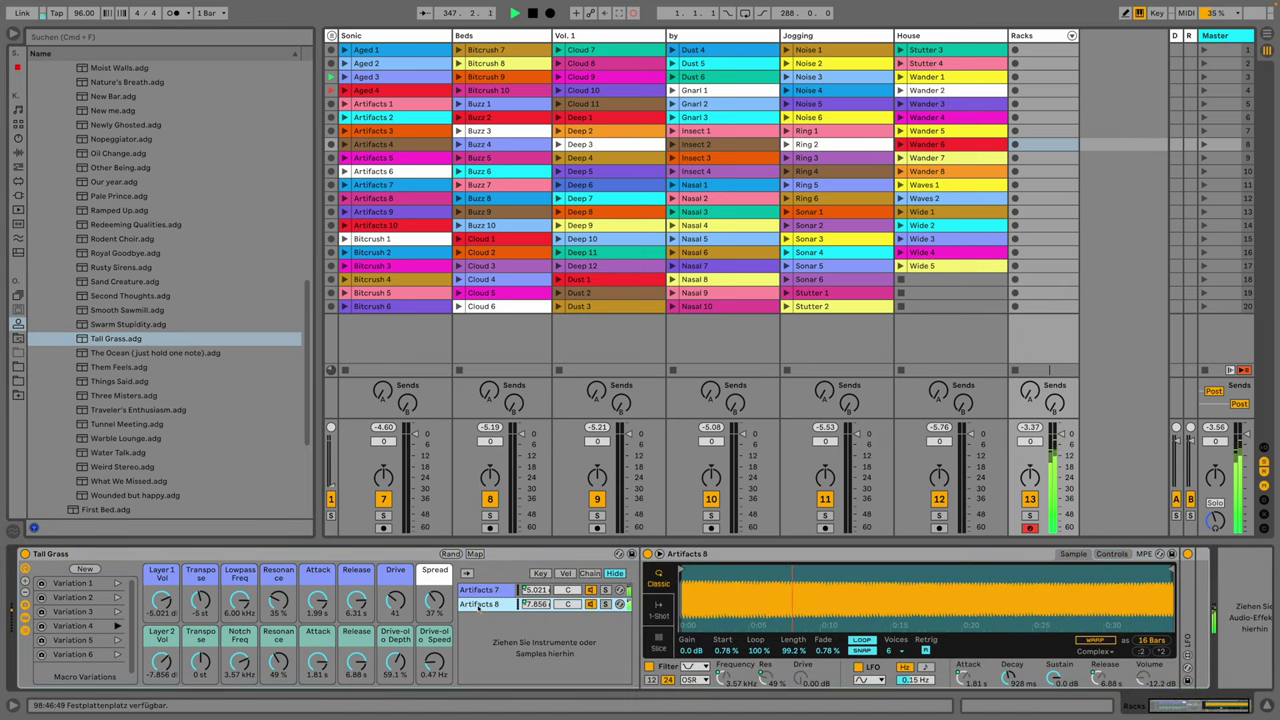
pyautogui.click(1104, 554)
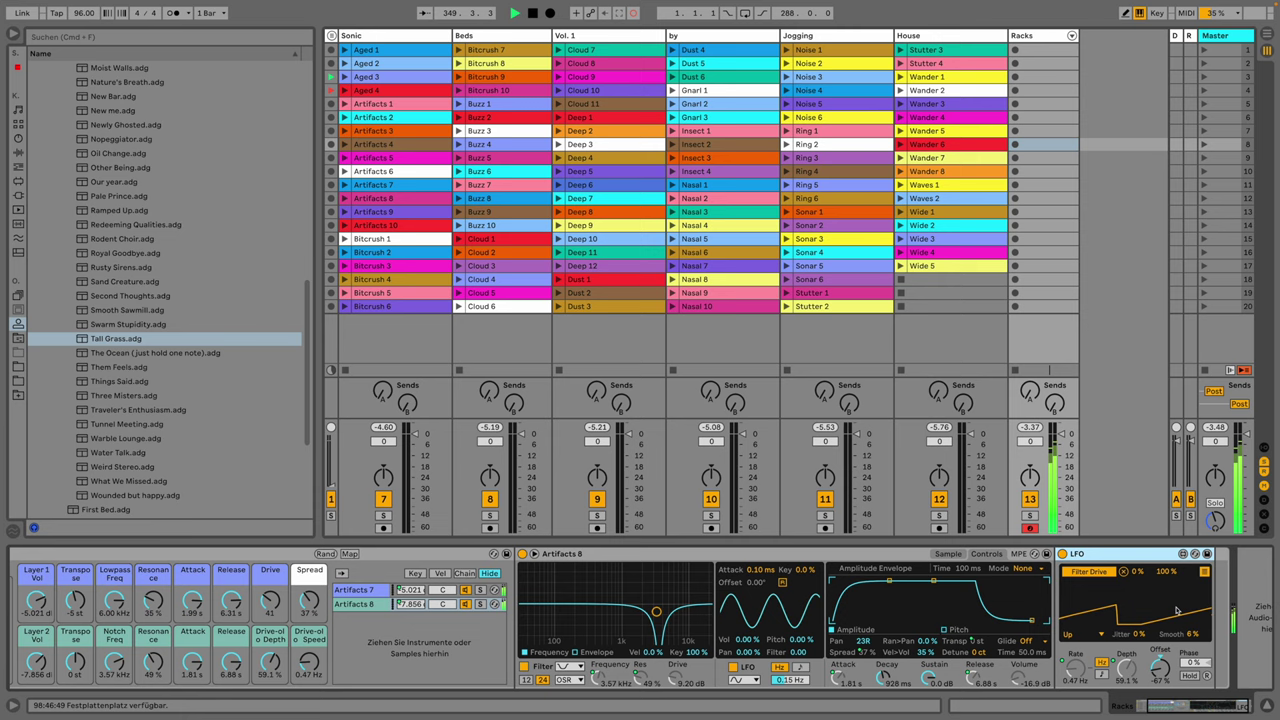
pyautogui.hscroll(-3, 1176, 610)
pyautogui.hscroll(-1, 1176, 610)
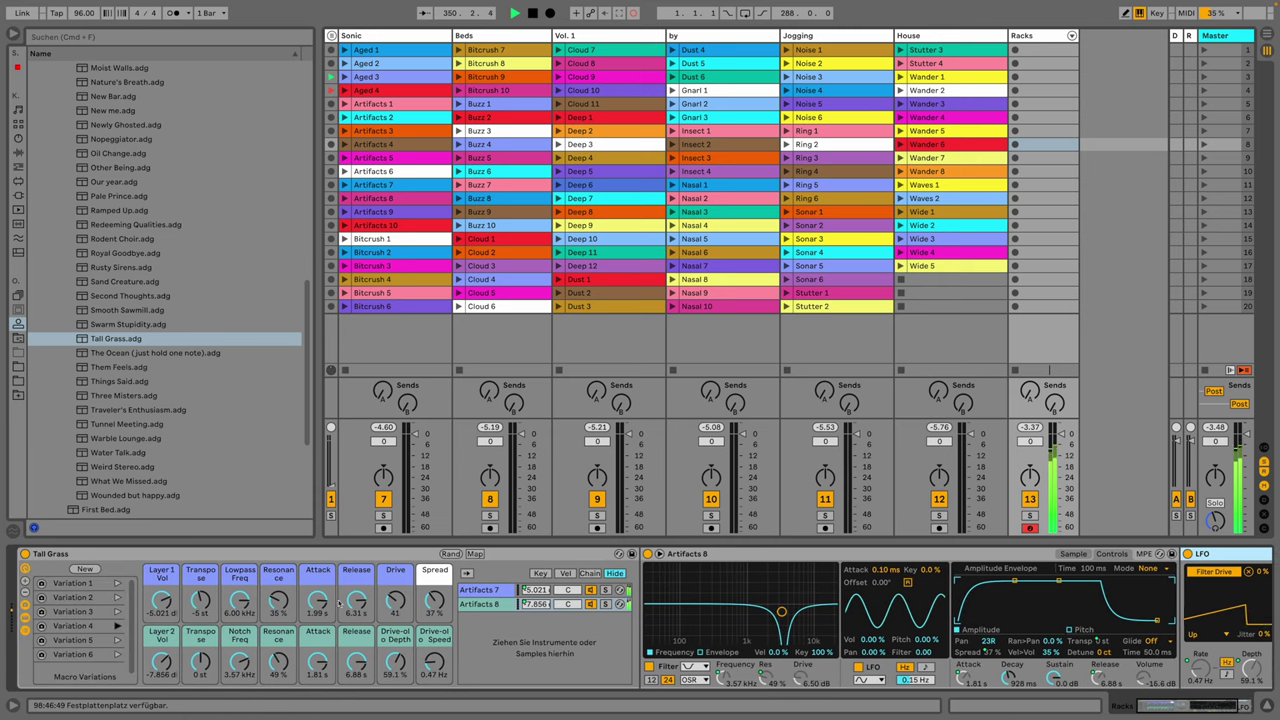
# Step: Collapse the rack's chains and retune the layer Transposes, layer 1 to +5 st, layer 2 down
pyautogui.click(26, 622)
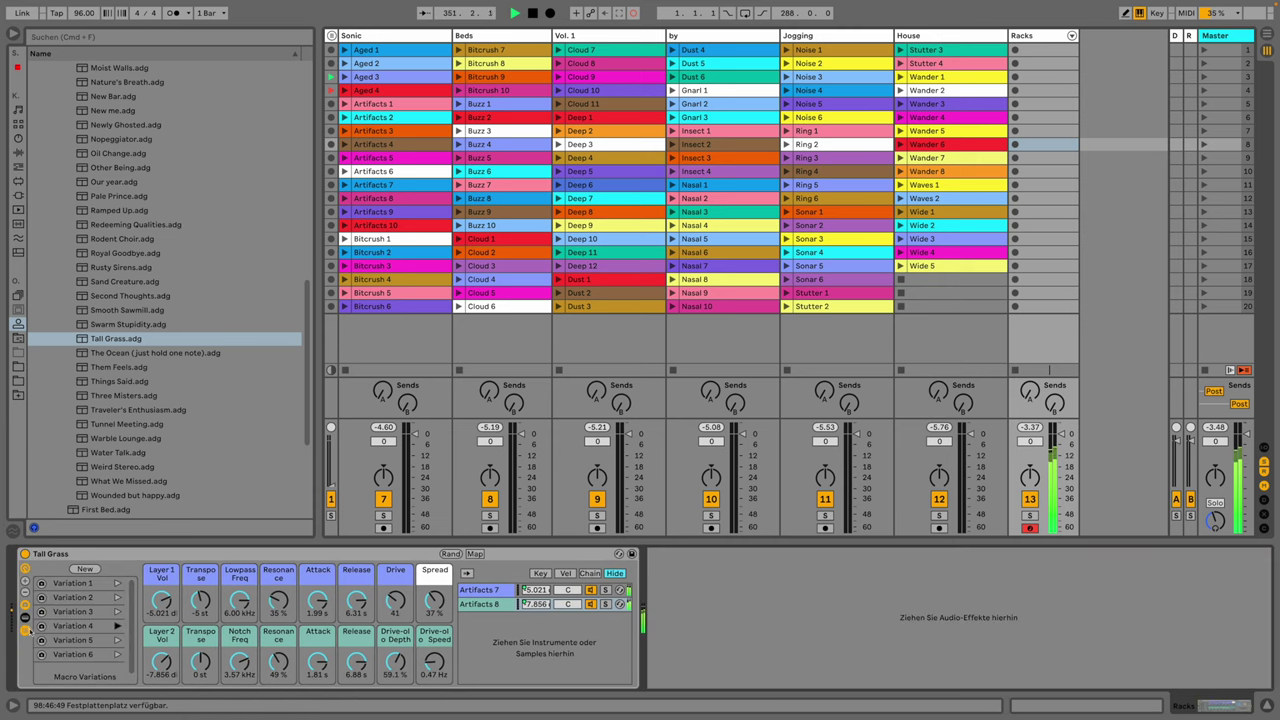
pyautogui.click(26, 631)
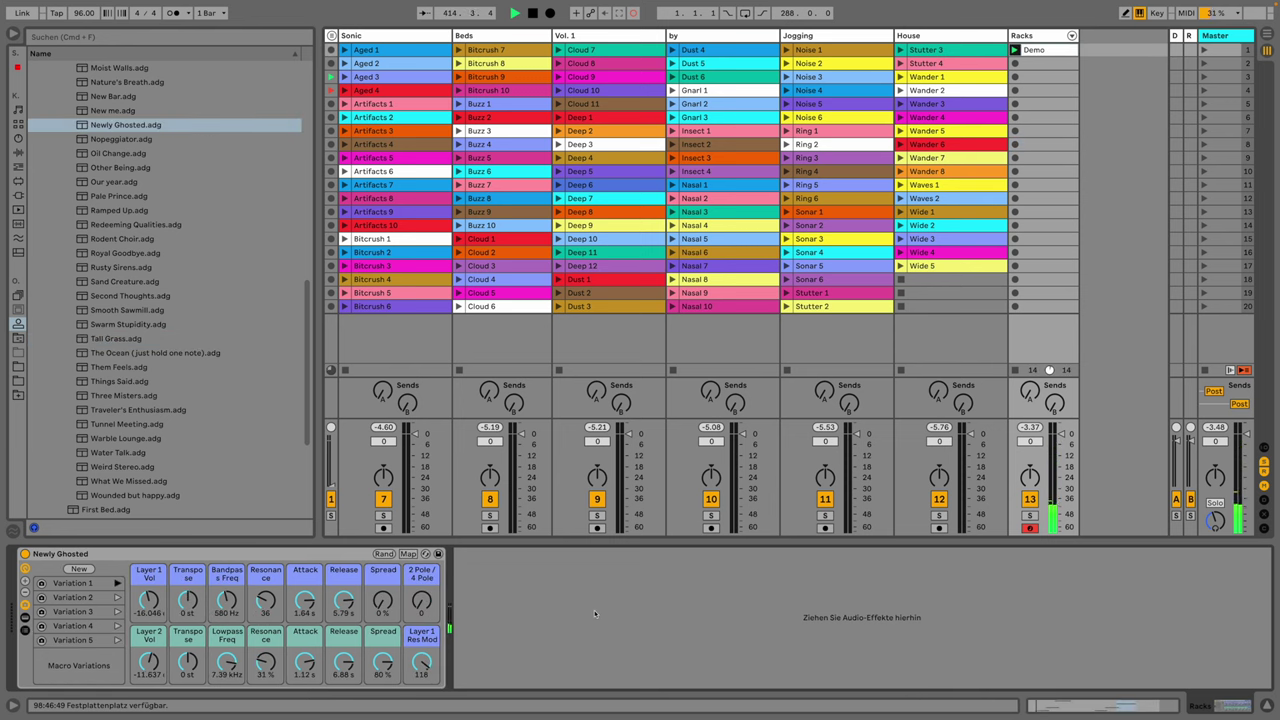
pyautogui.moveTo(188, 600); pyautogui.dragTo(188, 594)
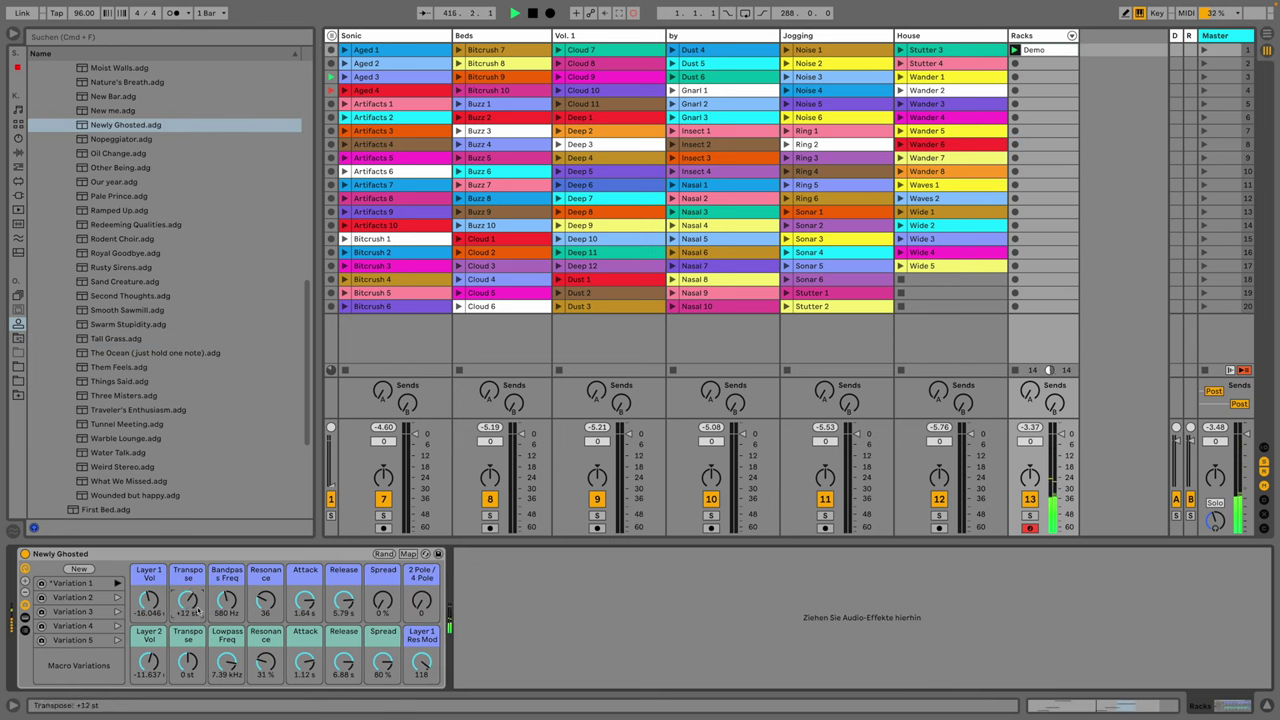
pyautogui.moveTo(187, 662); pyautogui.dragTo(187, 672)
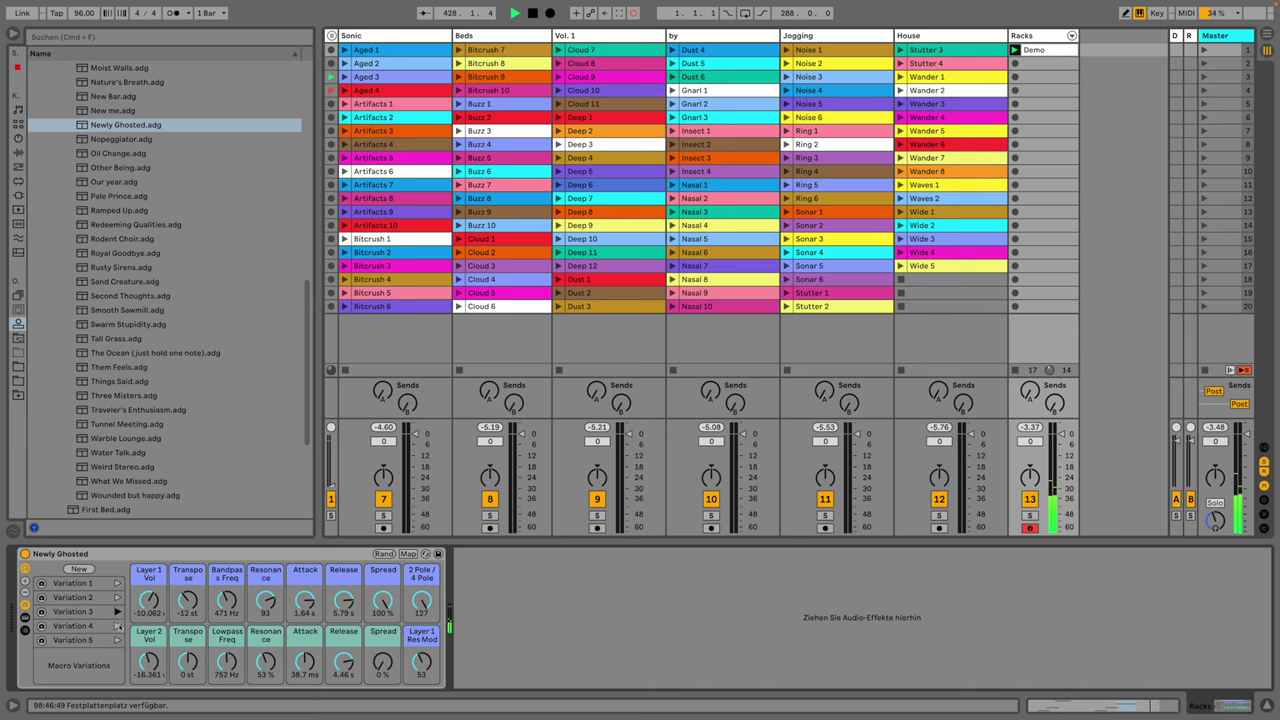
# Step: Recall macro variations 4 and 5, randomize the macros four times, then load Dream Sequence
pyautogui.click(116, 626)
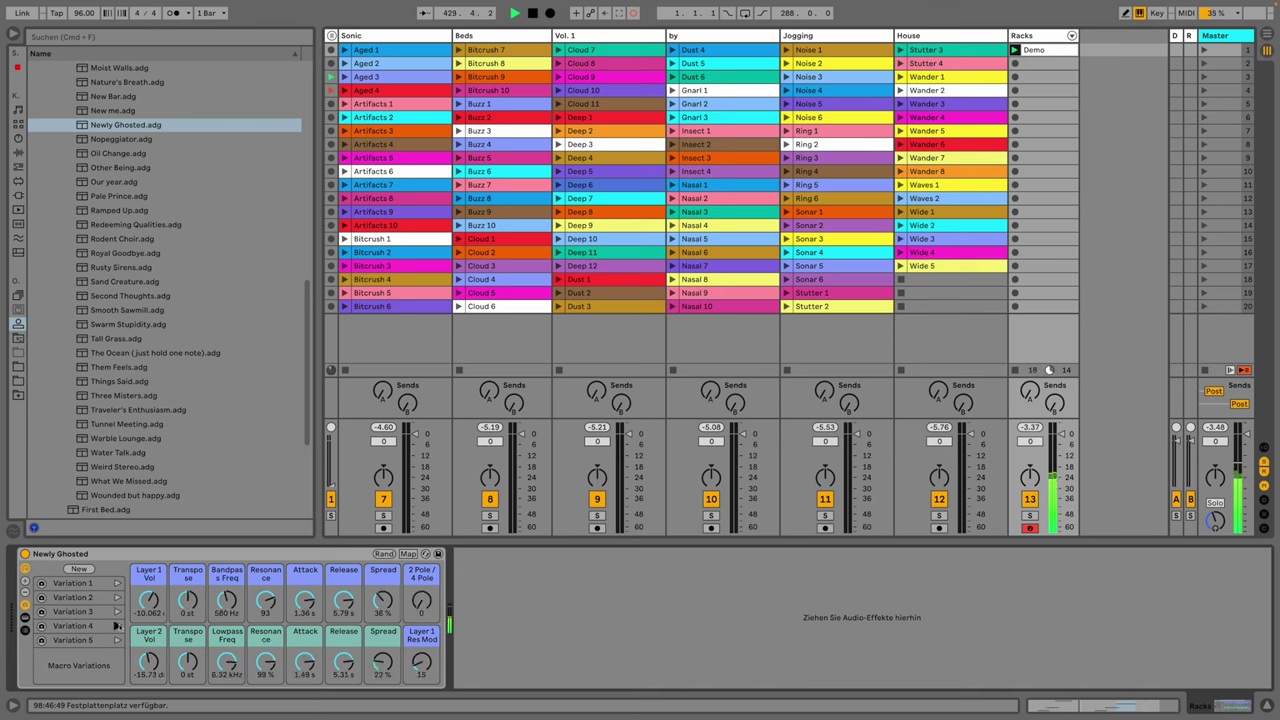
pyautogui.click(118, 640)
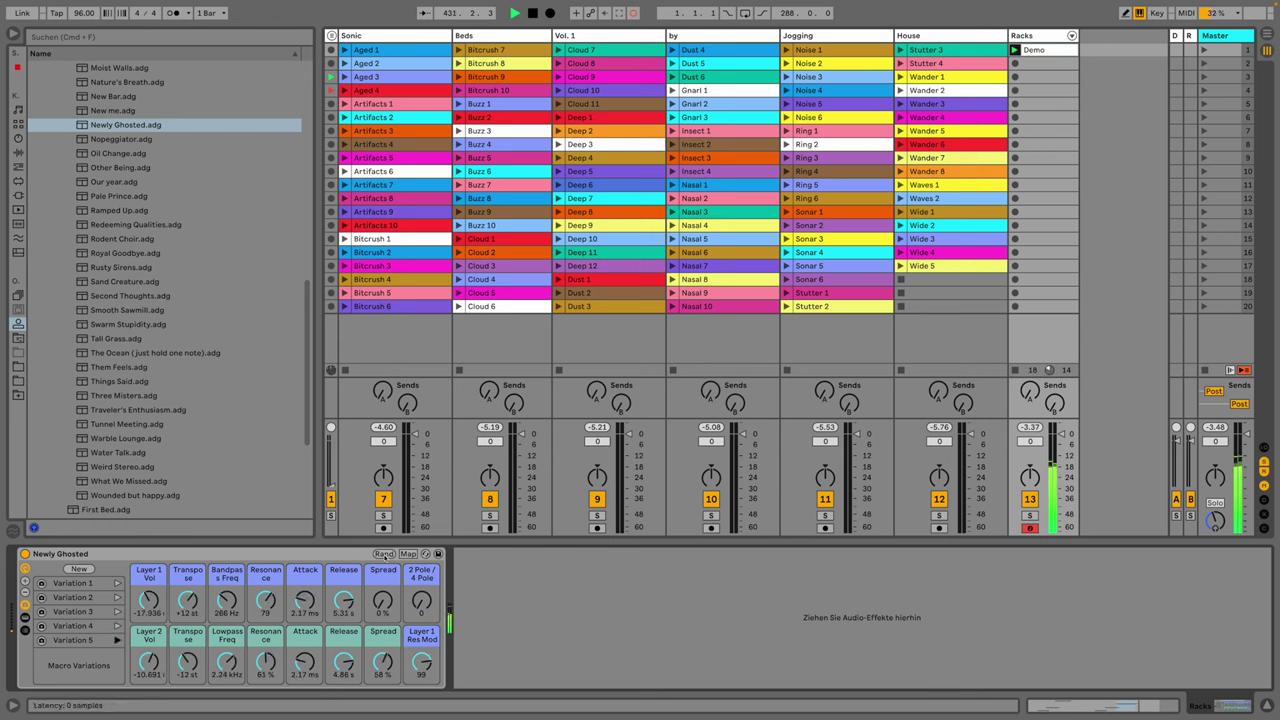
pyautogui.click(385, 556)
pyautogui.click(386, 556)
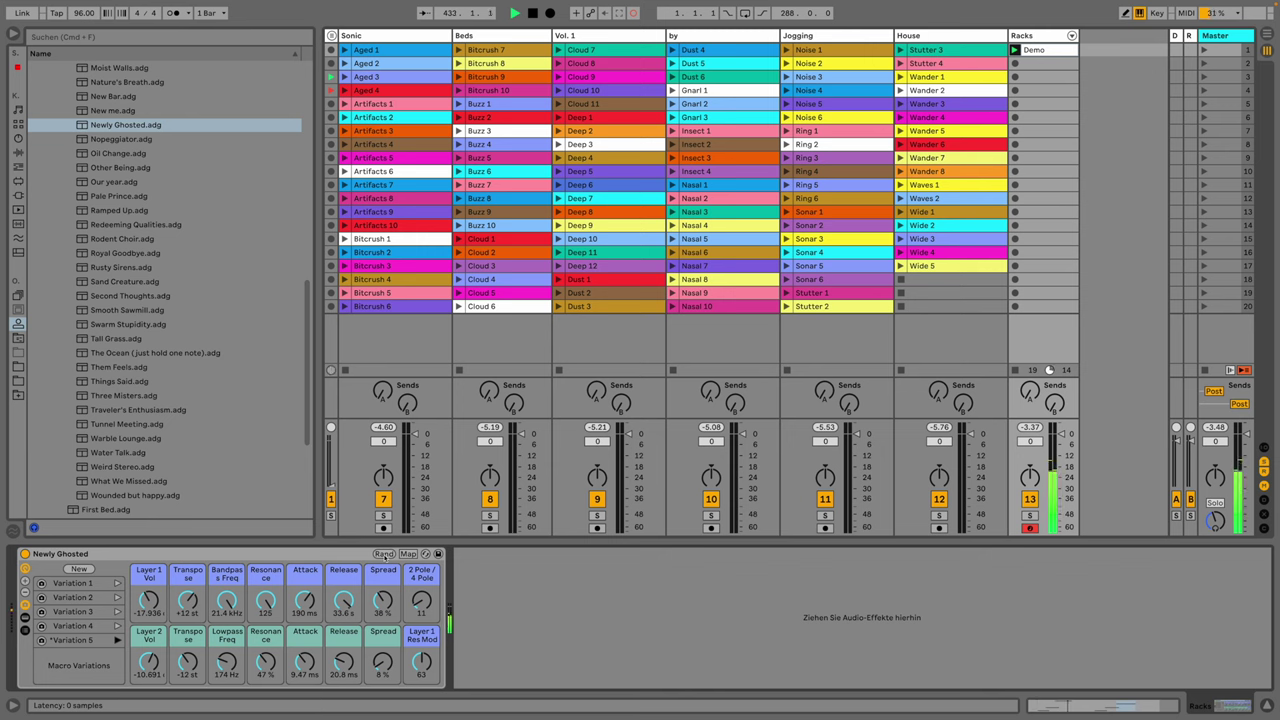
pyautogui.click(385, 555)
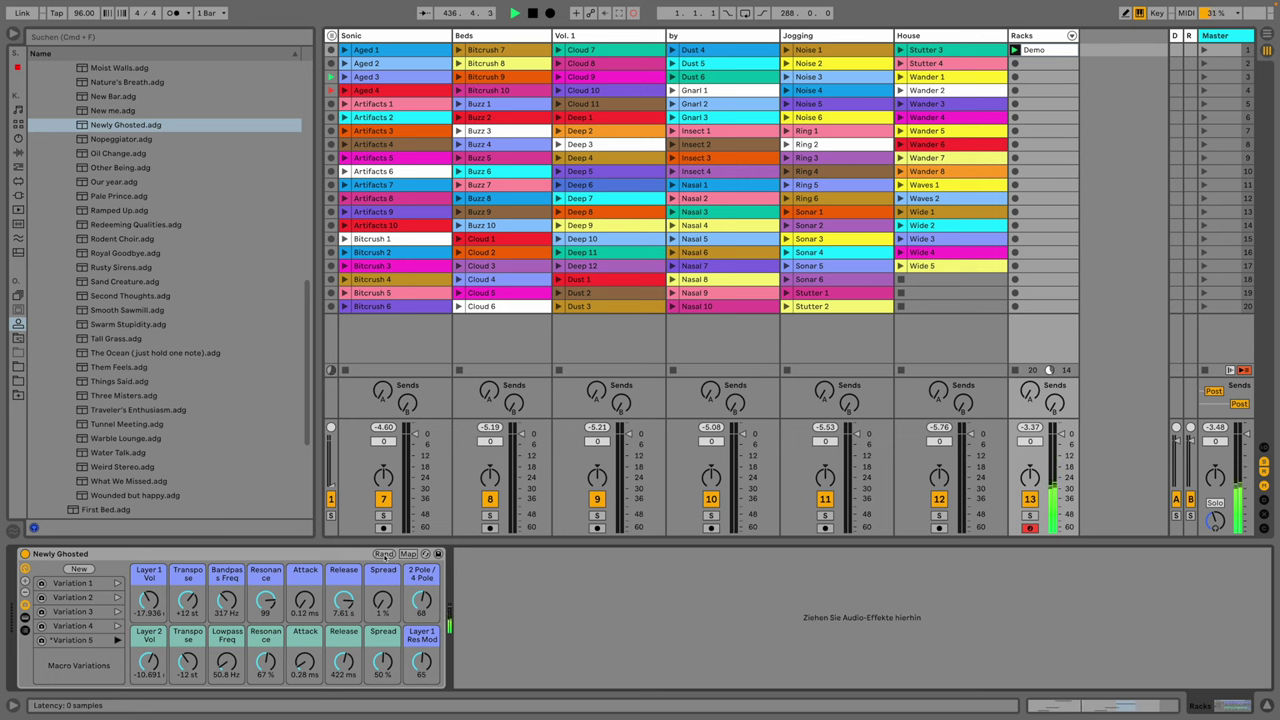
pyautogui.click(385, 555)
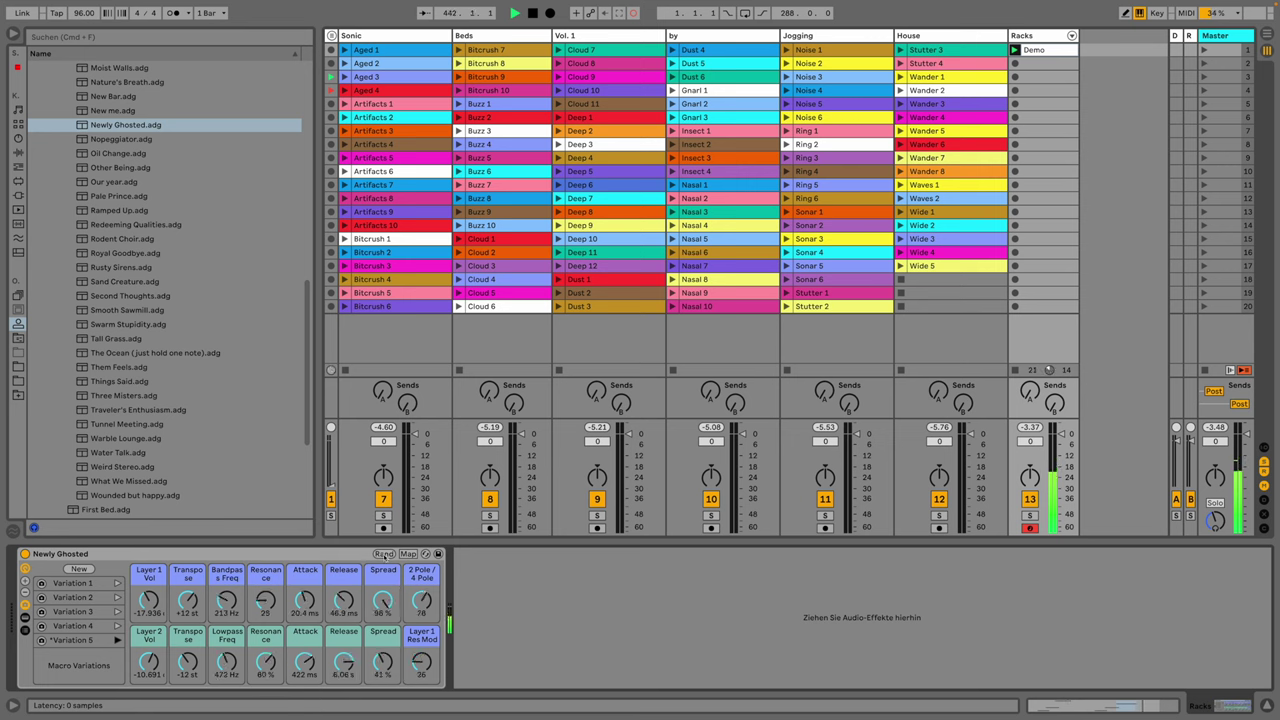
pyautogui.scroll(10, 214, 271)
pyautogui.click(214, 271)
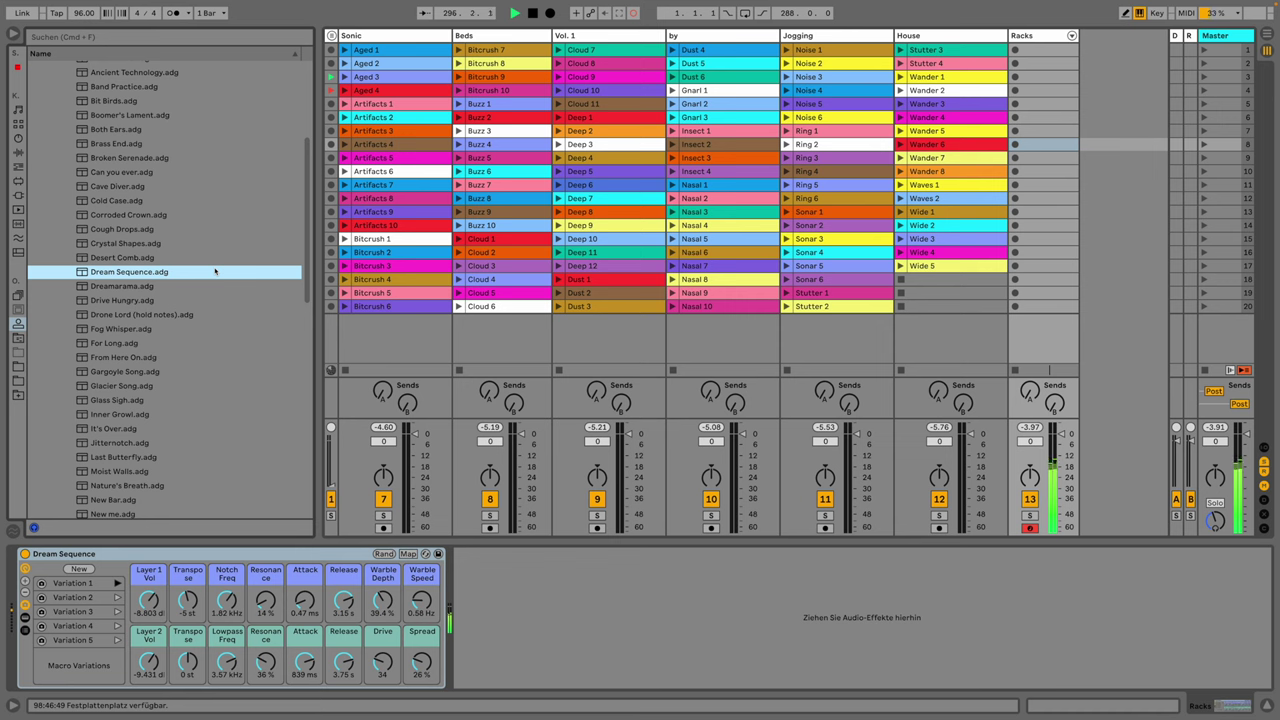
# Step: Load the Broken Serenade rack, then The Ocean (just hold one note) preset
pyautogui.doubleClick(207, 157)
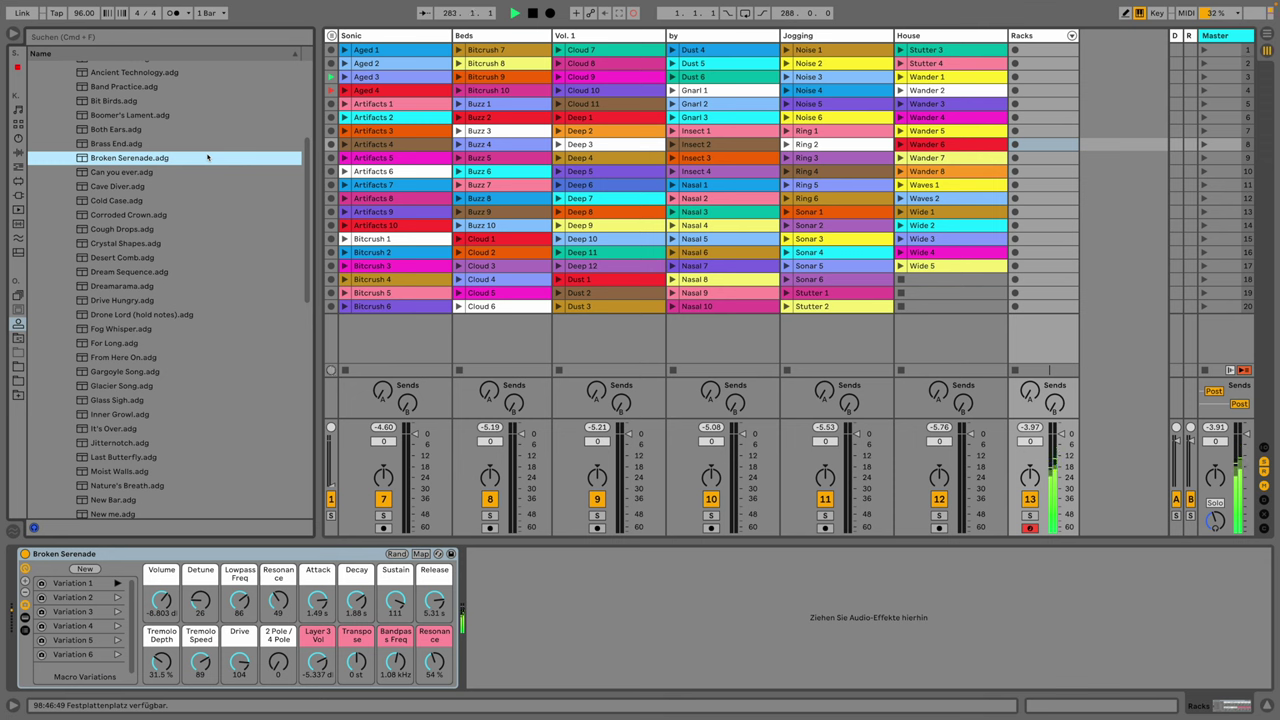
pyautogui.scroll(-10, 257, 355)
pyautogui.click(257, 353)
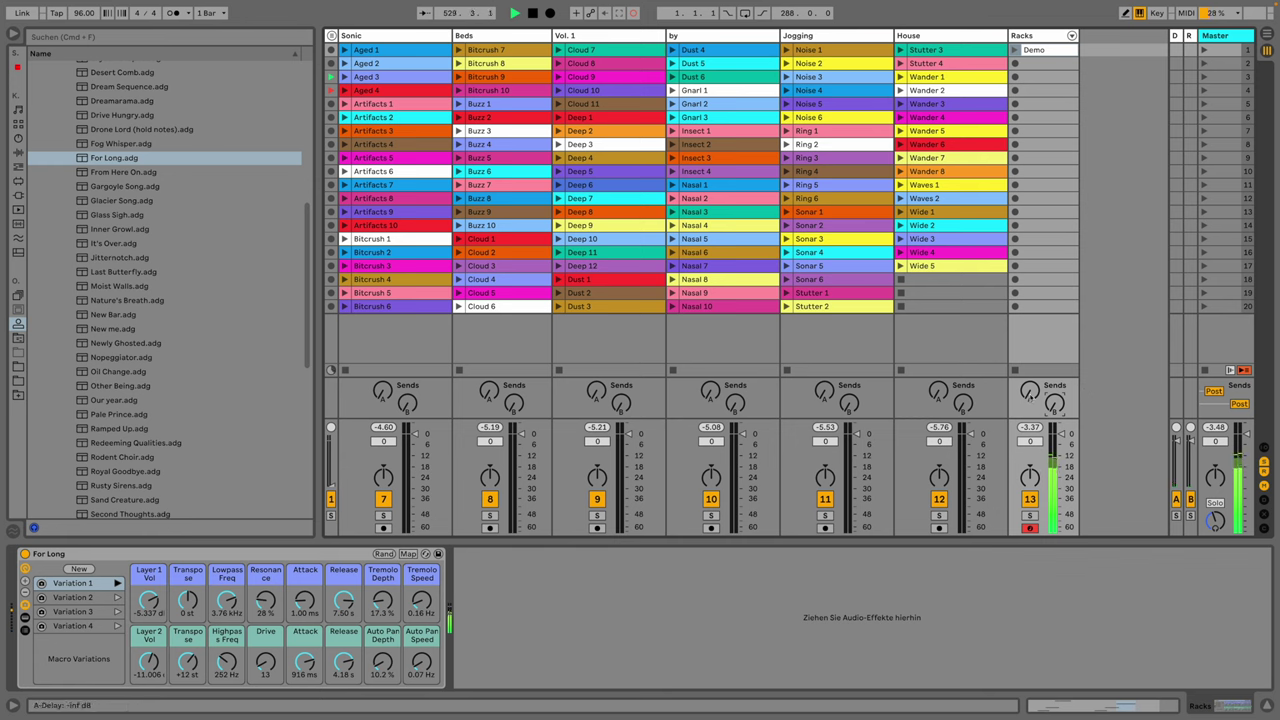
# Step: Raise the Racks track's Send A to feed the delay return
pyautogui.moveTo(1030, 394)
pyautogui.mouseDown()
pyautogui.moveTo(1029, 372)
pyautogui.moveTo(1055, 390)
pyautogui.mouseUp()
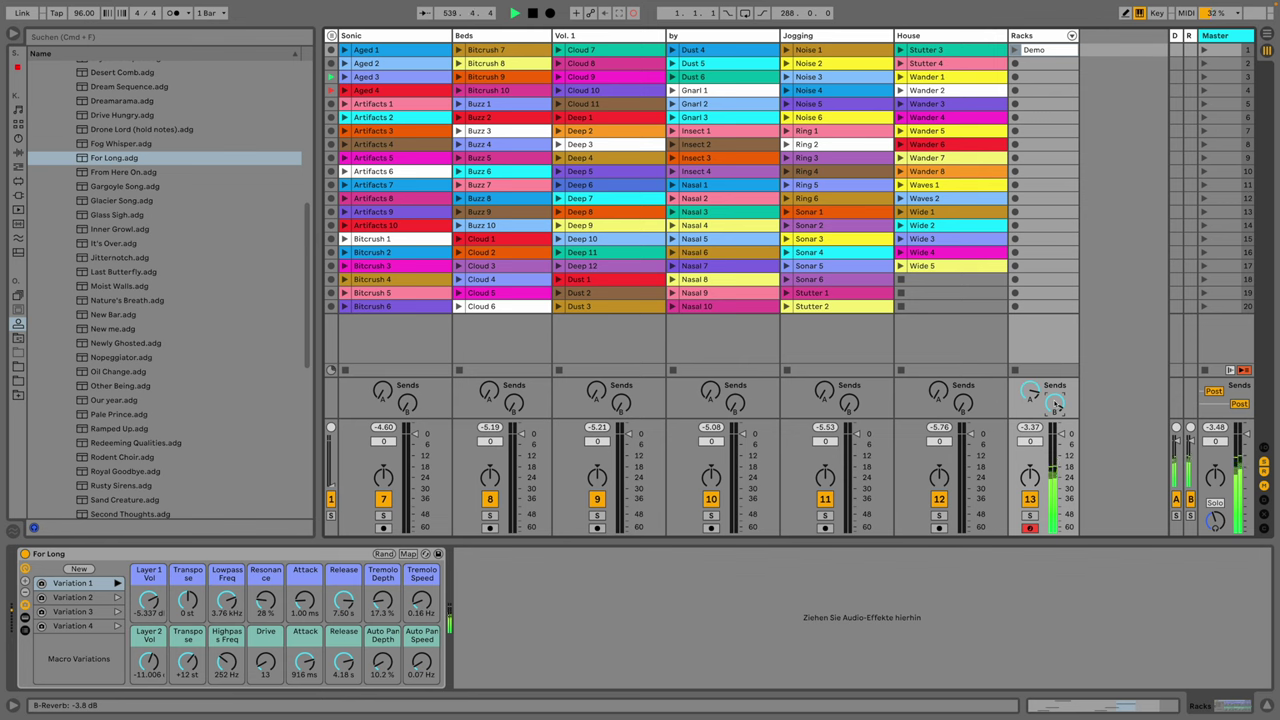
# Step: Load the Brass End rack preset from the browser
pyautogui.scroll(4, 198, 140)
pyautogui.doubleClick(198, 147)
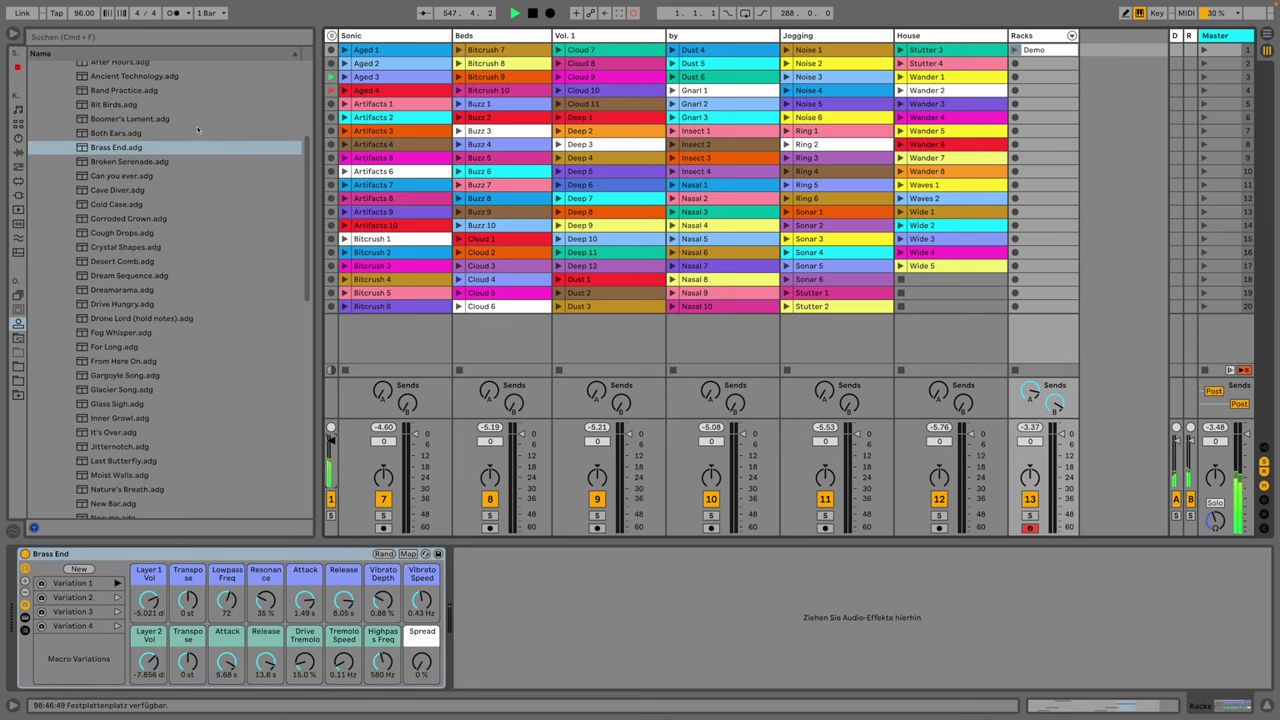
pyautogui.click(201, 147)
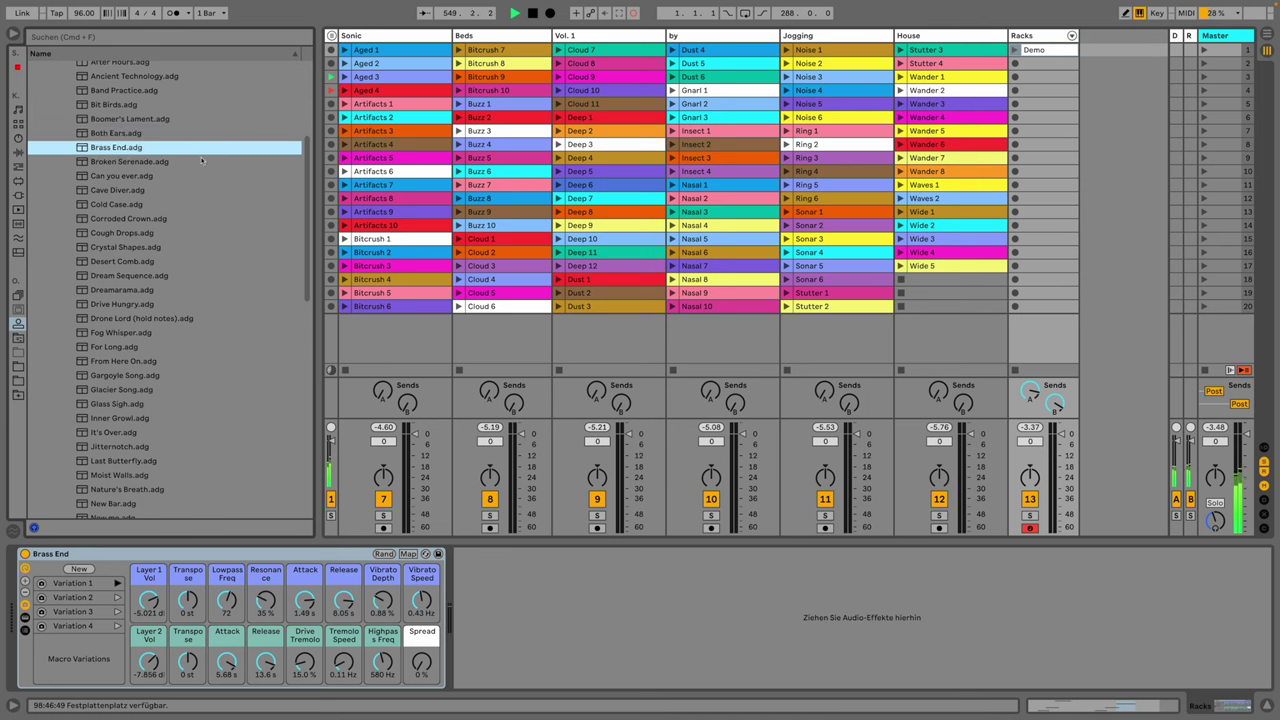
# Step: Audition Broken Serenade, Cave Diver, Cold Case, Corroded Crown, Cough Drops, Crystal Shapes, then view Aged 1
pyautogui.click(200, 160)
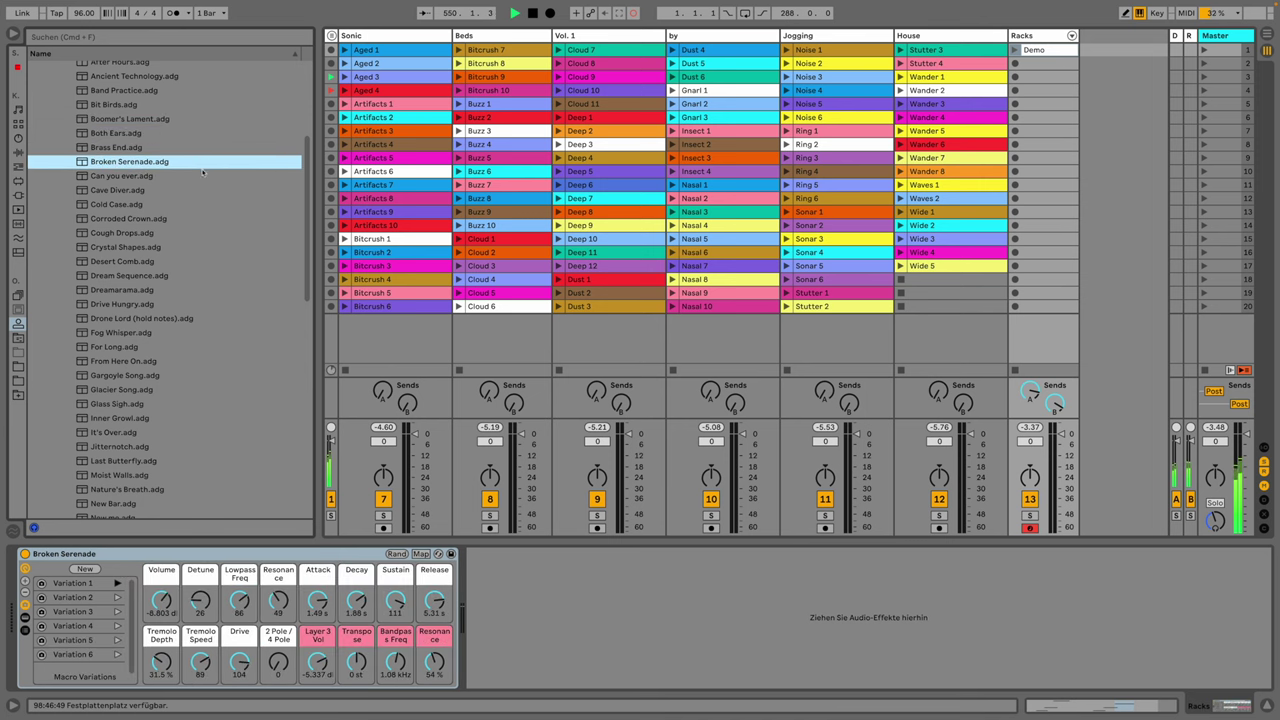
pyautogui.click(204, 176)
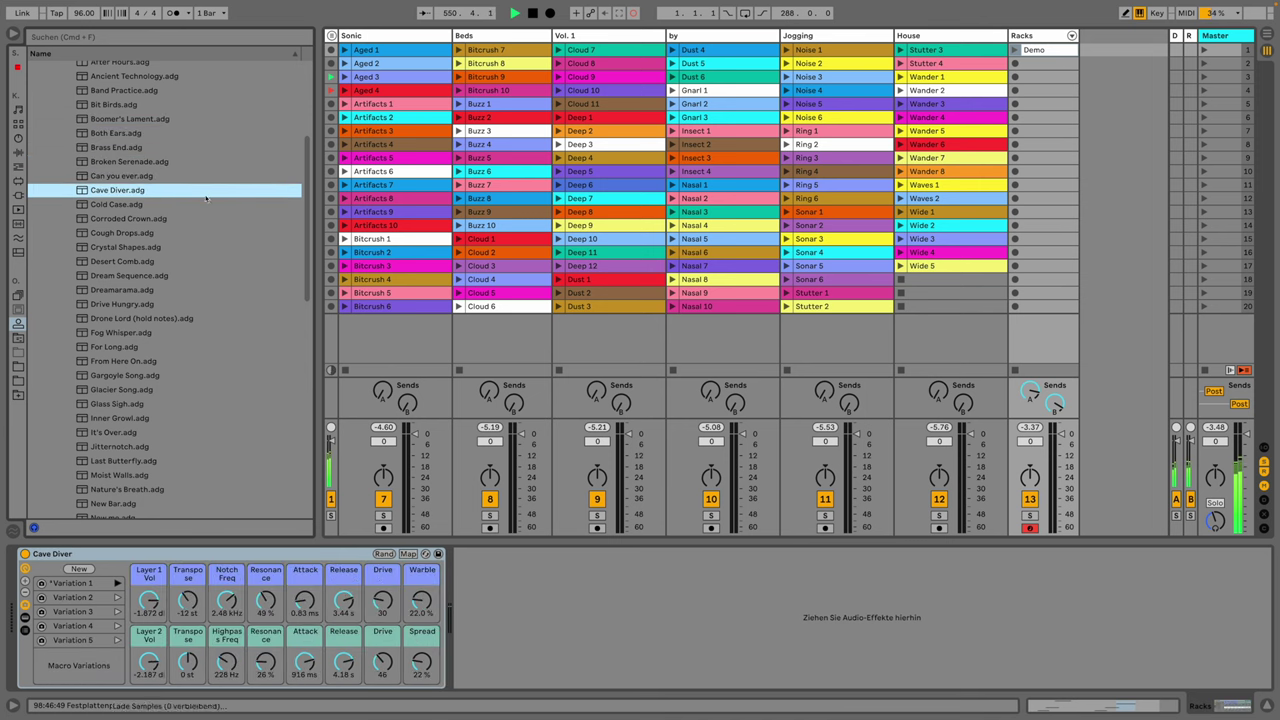
pyautogui.click(206, 204)
pyautogui.click(208, 218)
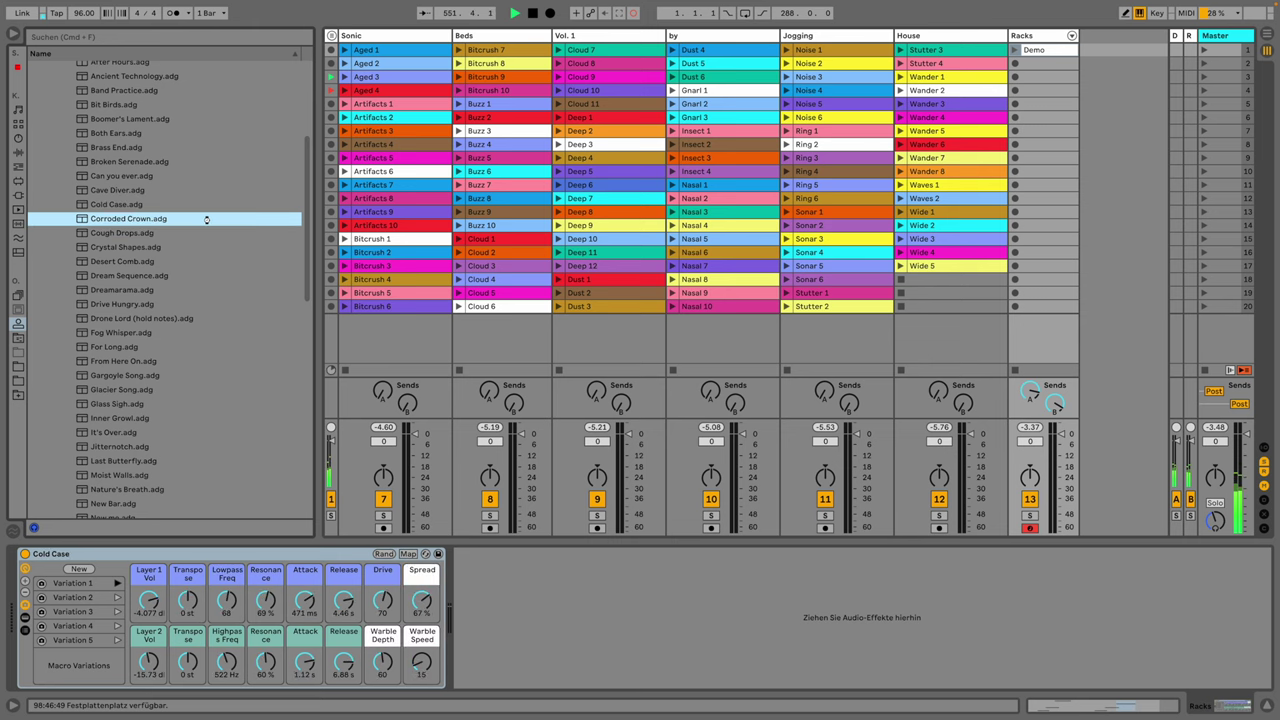
pyautogui.click(210, 232)
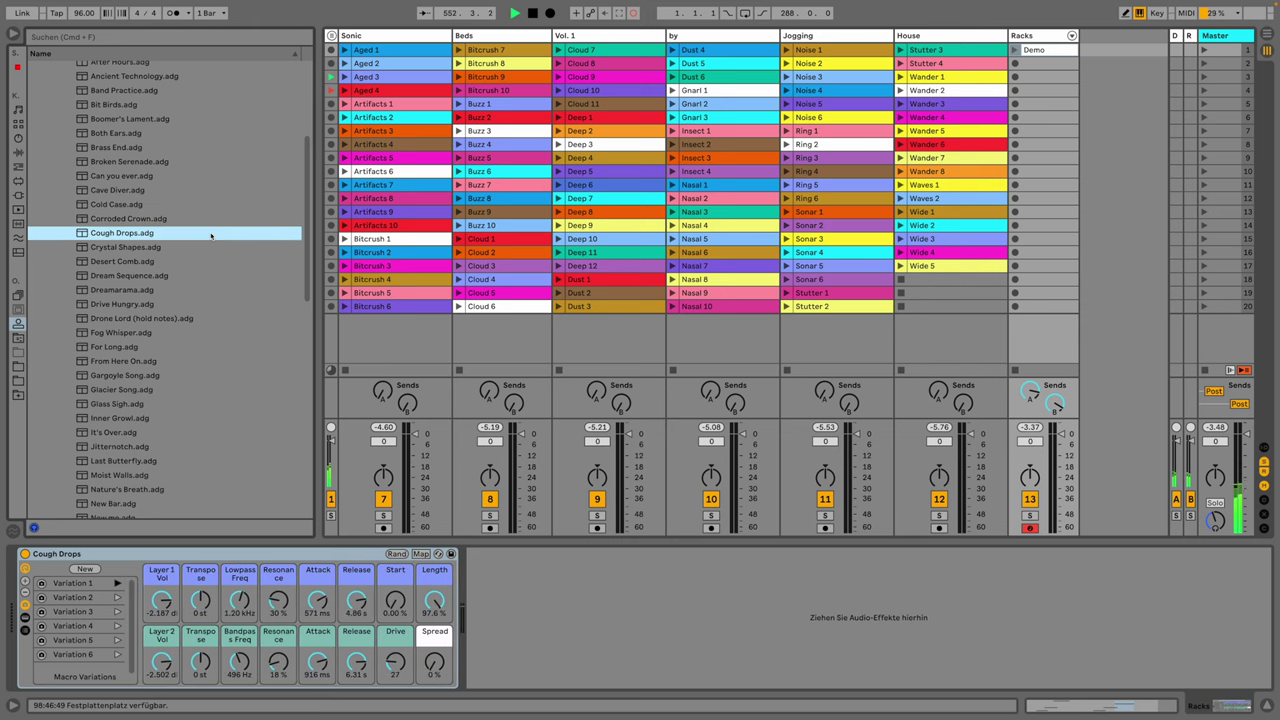
pyautogui.click(214, 247)
pyautogui.click(418, 50)
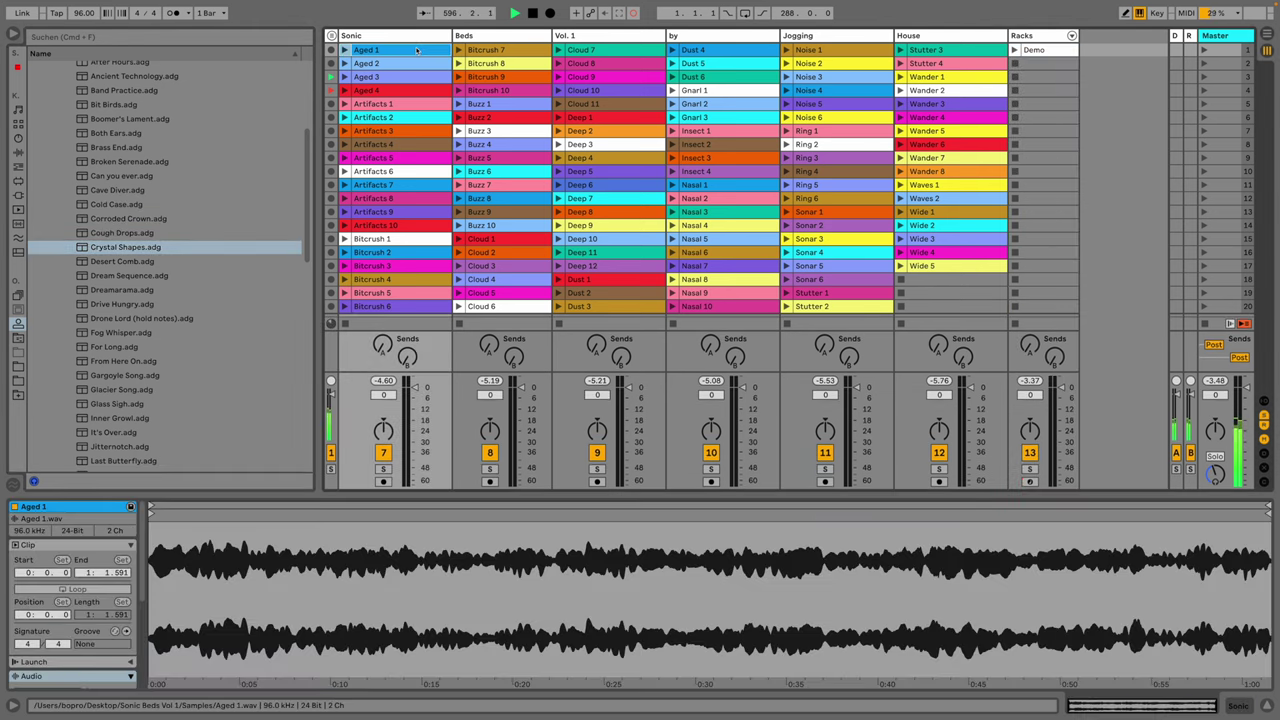
# Step: Audition the Sonic track's clips one after another, including Aged 3 and Artifacts 3, 6 and 7
pyautogui.press('Down')
pyautogui.press('Down')
pyautogui.press('Down')
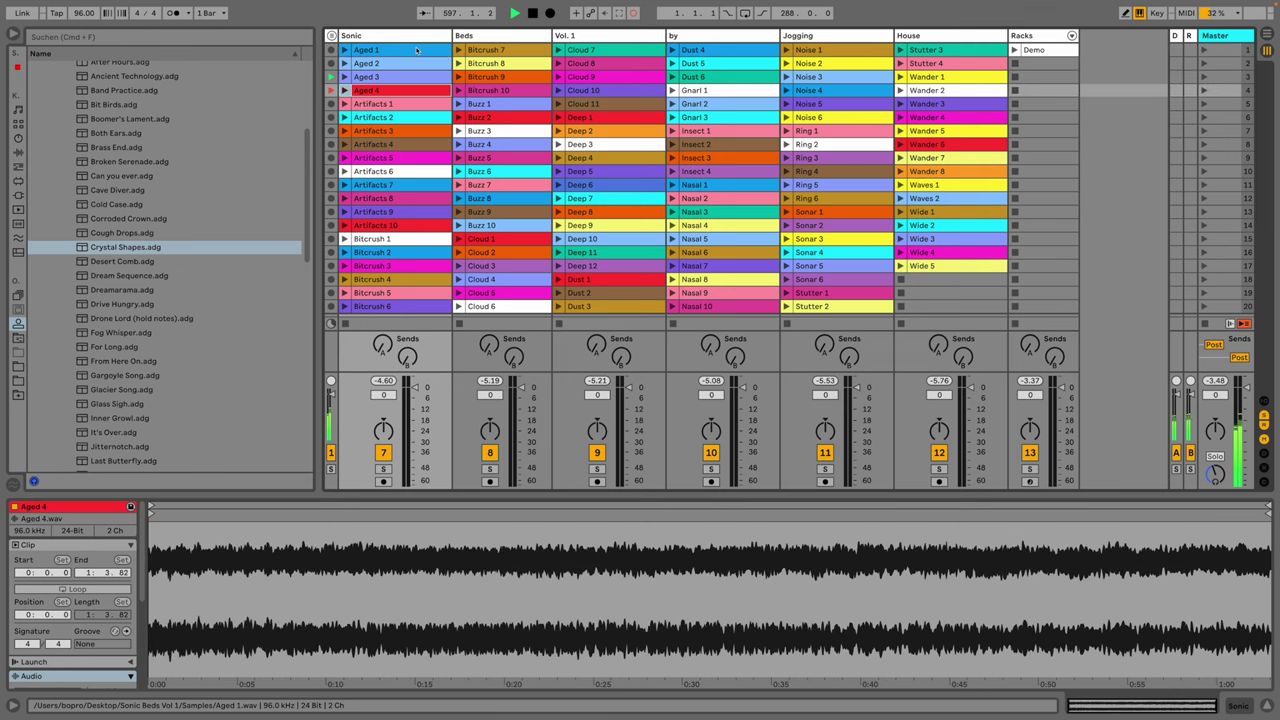
pyautogui.press('Down')
pyautogui.press('Down')
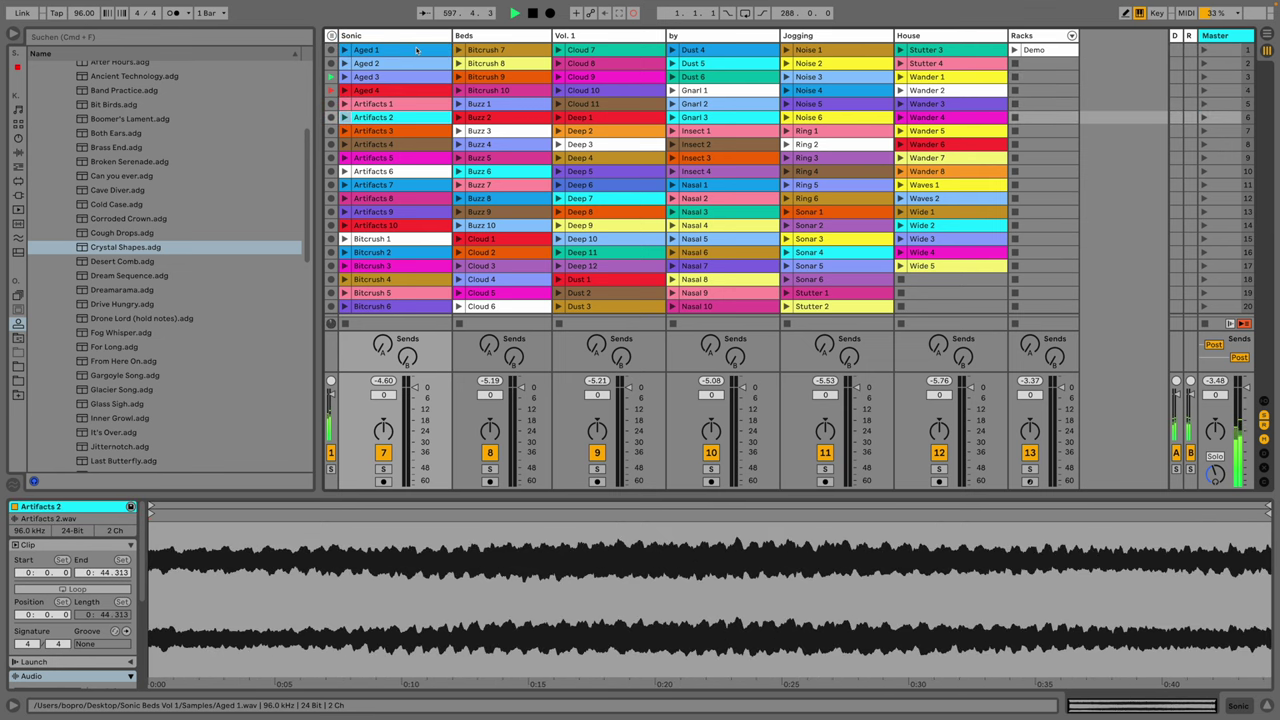
pyautogui.press('Down')
pyautogui.press('Down')
pyautogui.press('Down')
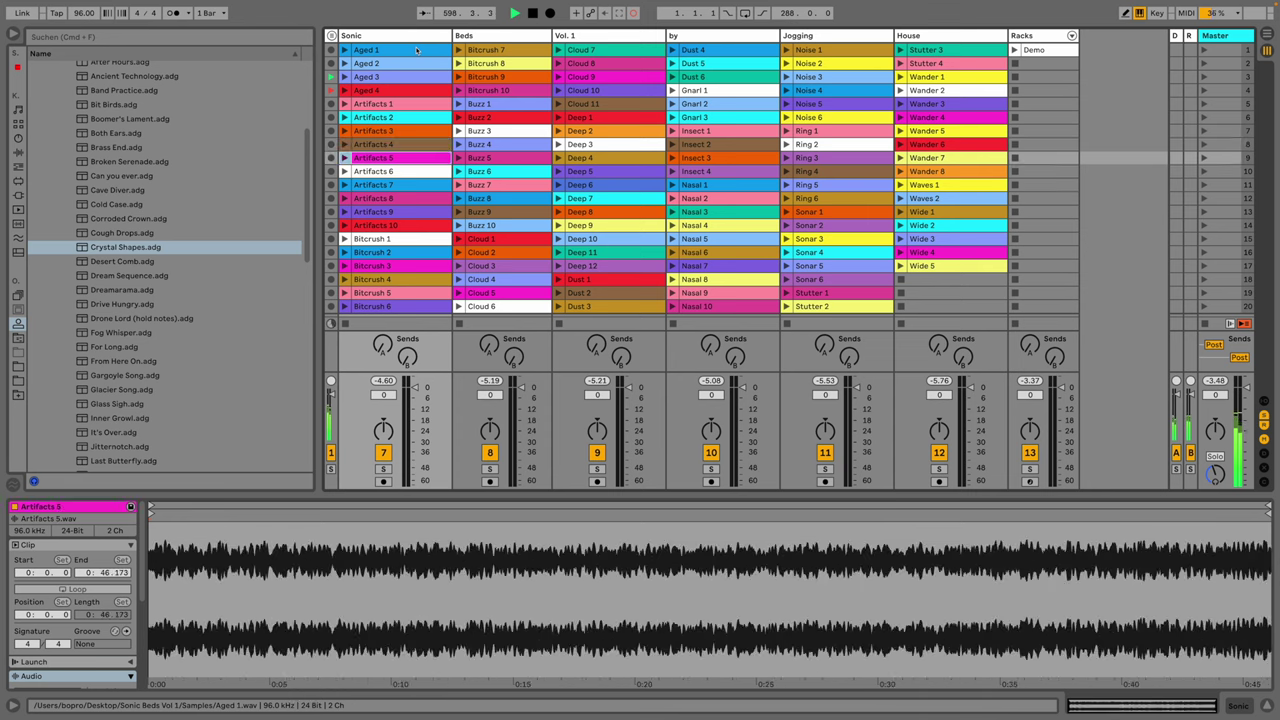
pyautogui.press('Down')
pyautogui.press('Down')
pyautogui.press('Down')
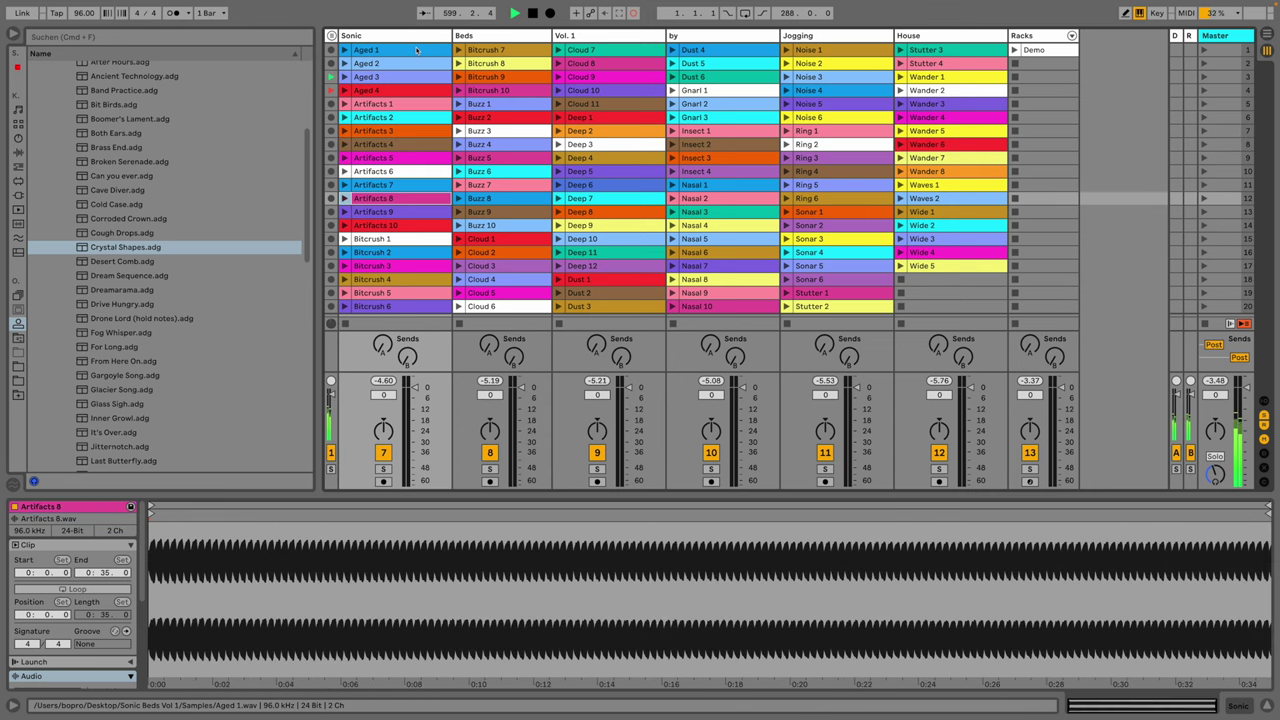
pyautogui.press('Down')
pyautogui.press('Down')
pyautogui.press('Down')
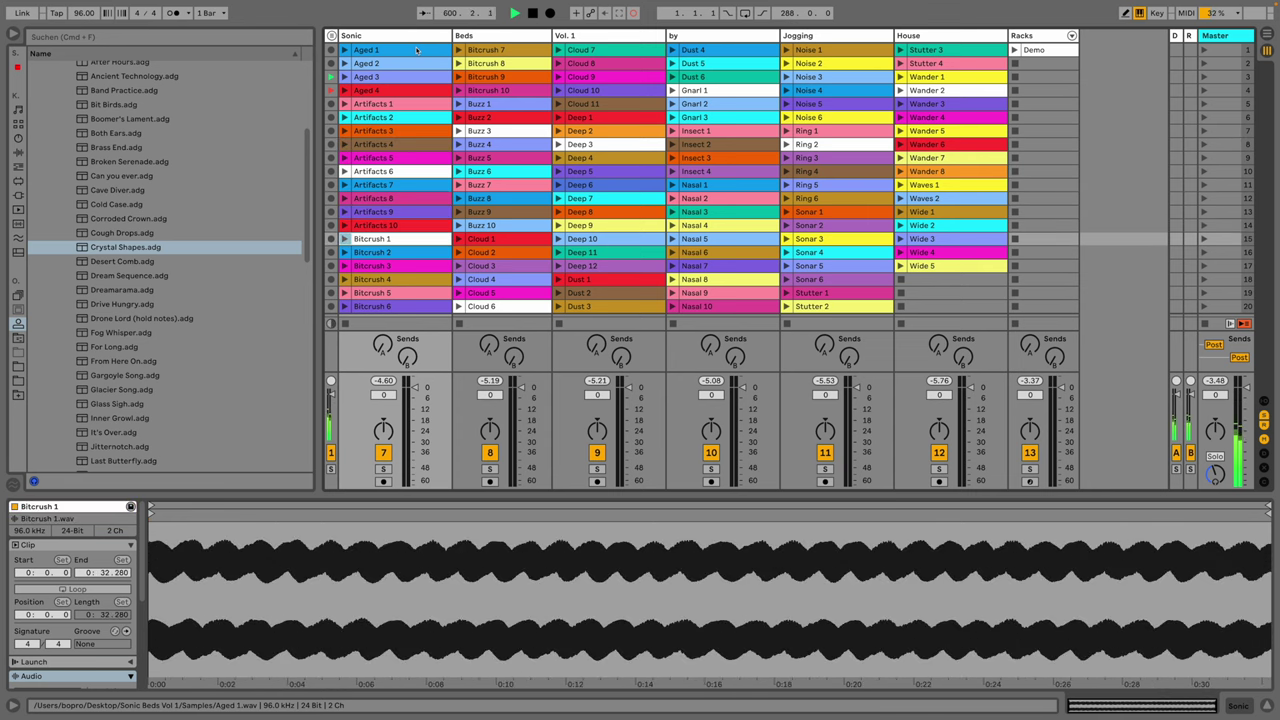